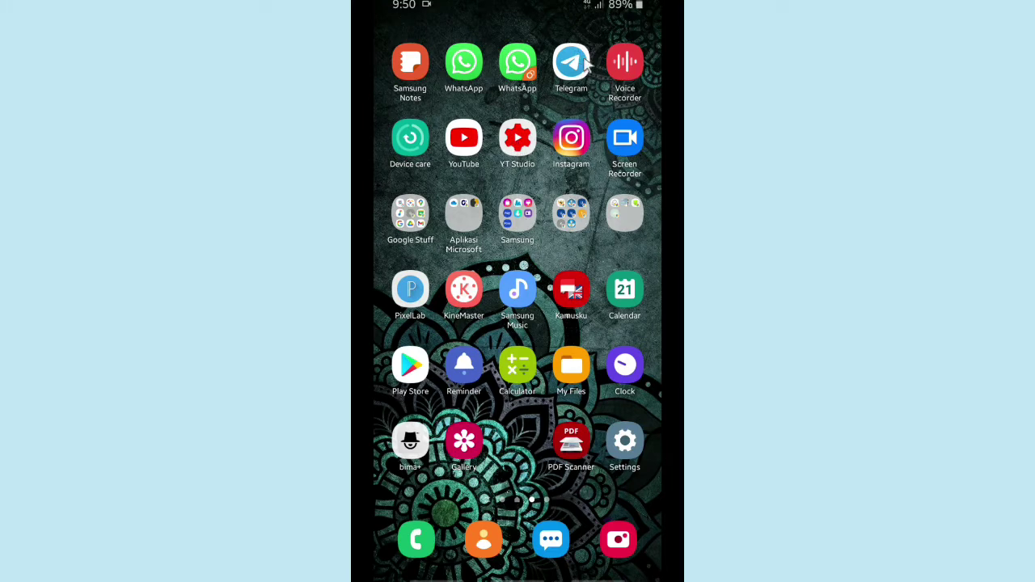
- Open Telegram, search for 'telegram email' and open the Telegram Email bot's chat
click(572, 64)
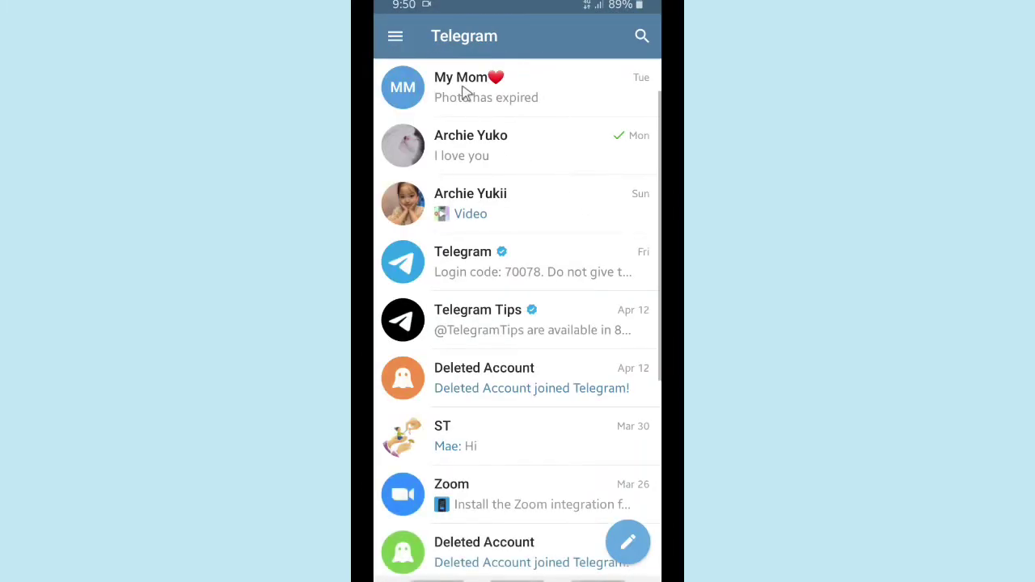
click(641, 38)
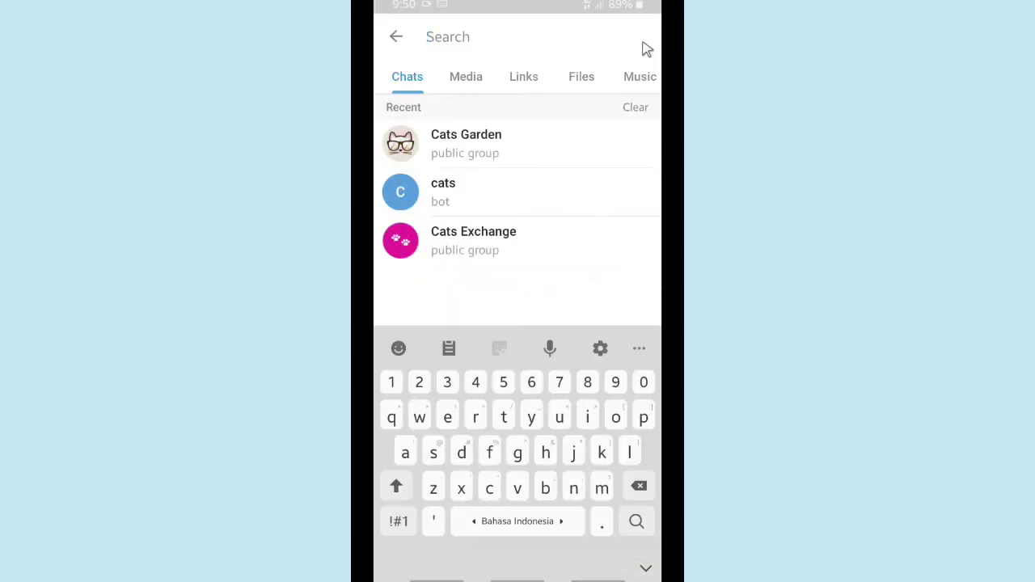
text(te)
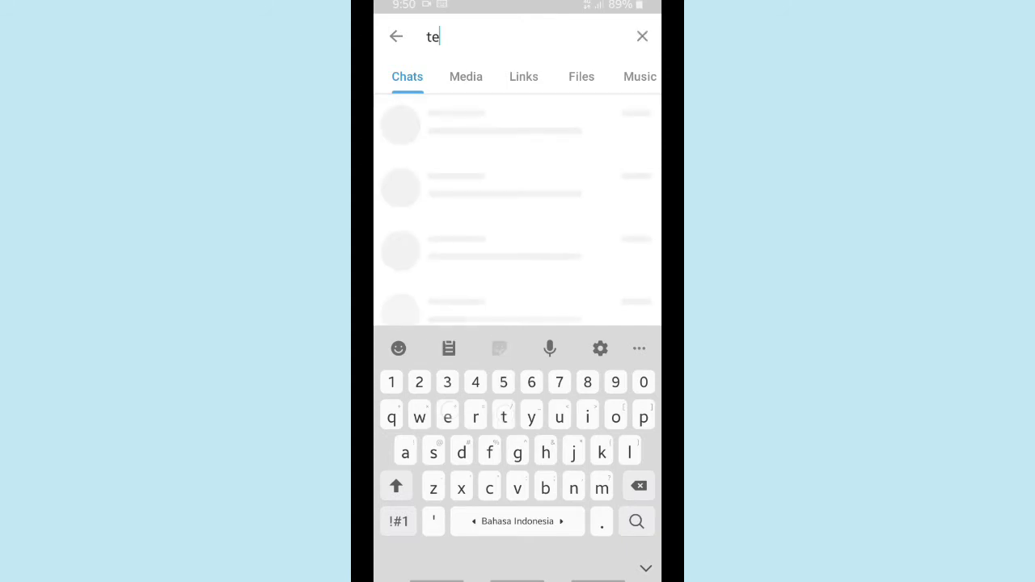
text(legra)
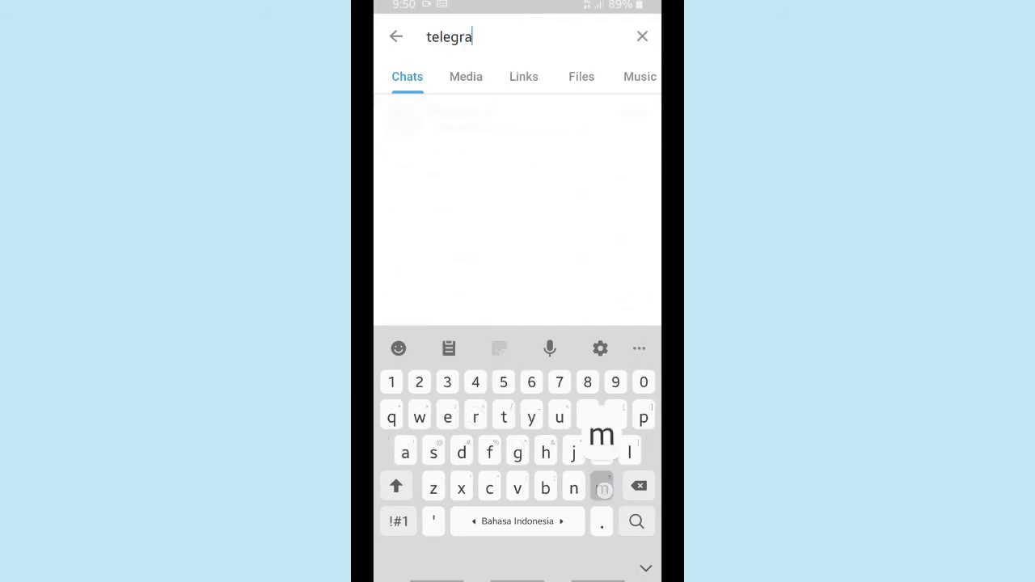
text(m em)
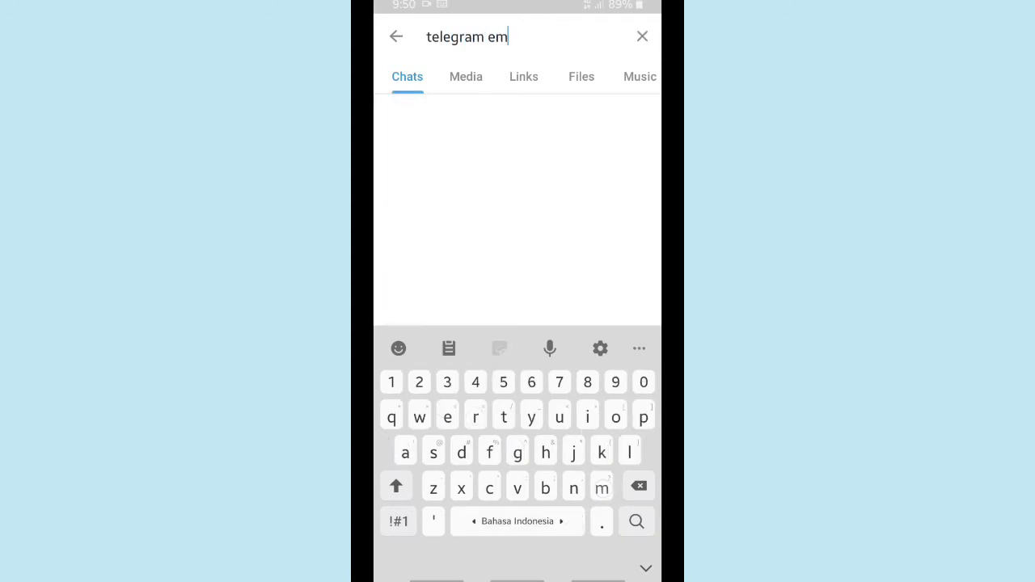
text(ail)
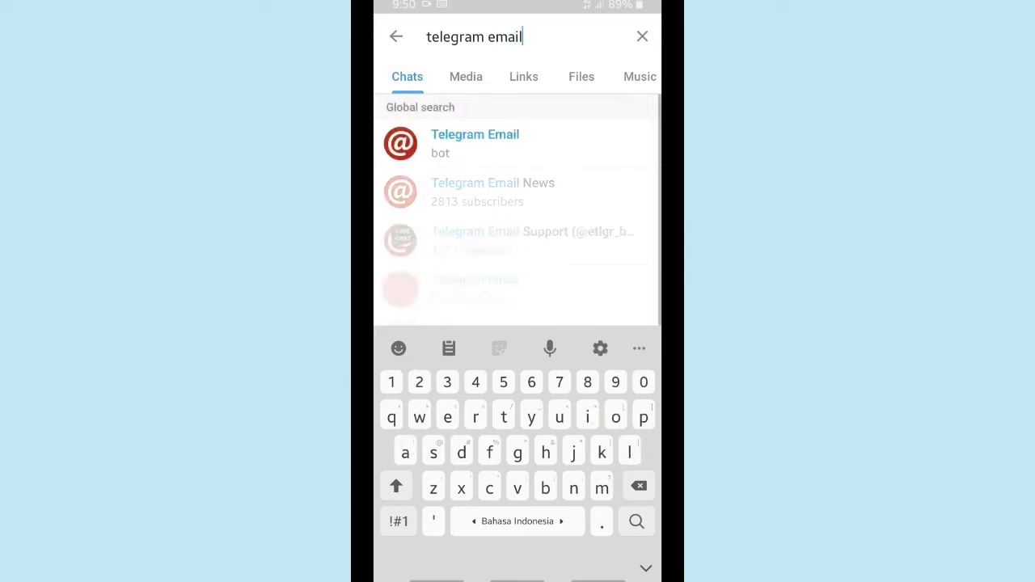
click(639, 522)
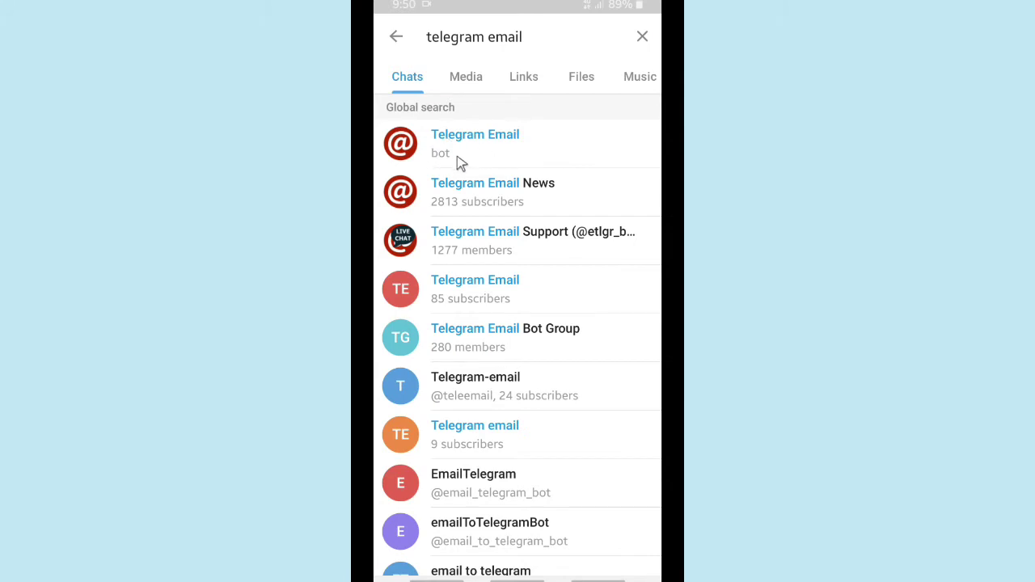
click(499, 161)
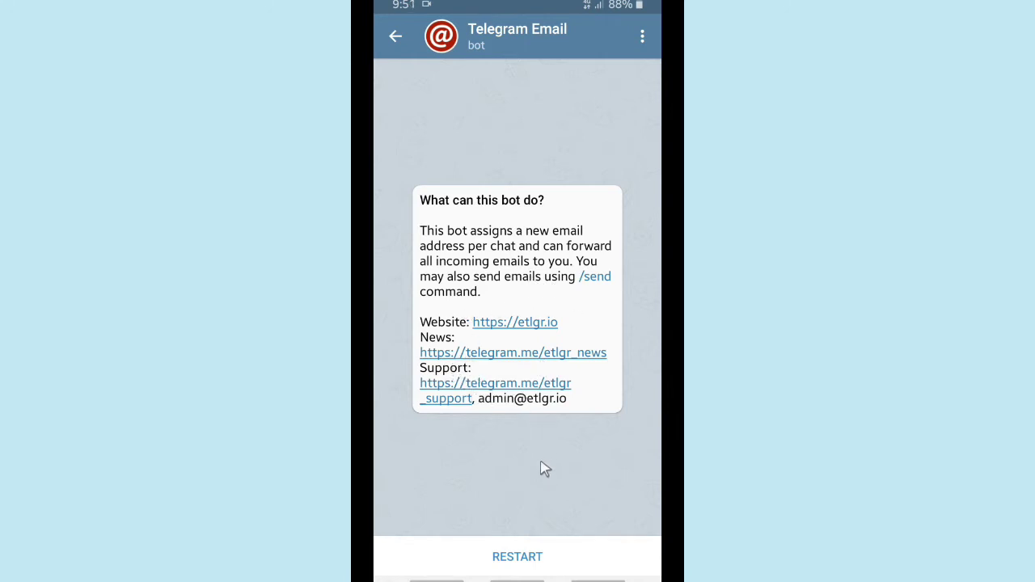
- Restart the Telegram Email bot to get a default address, then choose /register from its commands
click(514, 558)
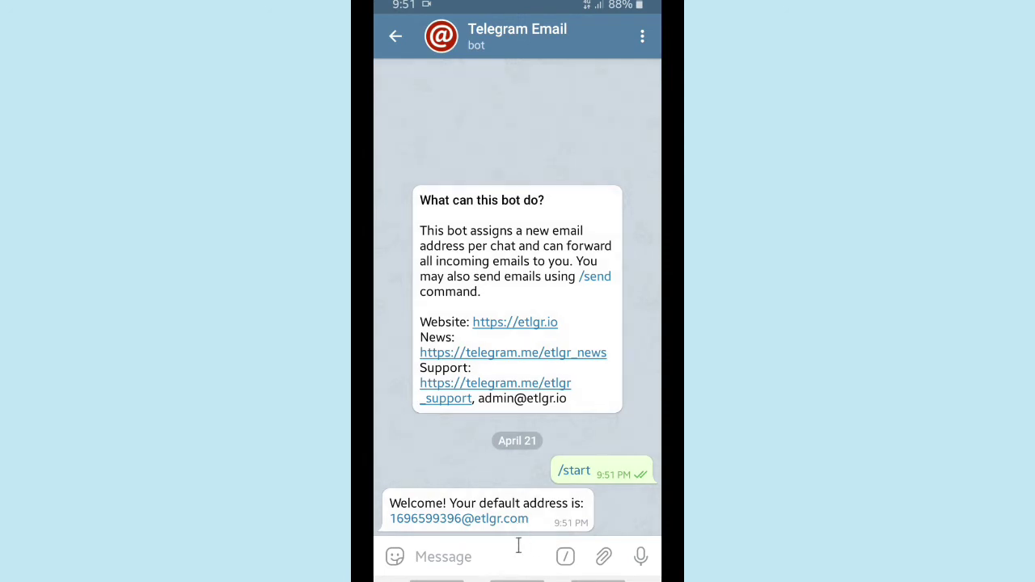
click(566, 556)
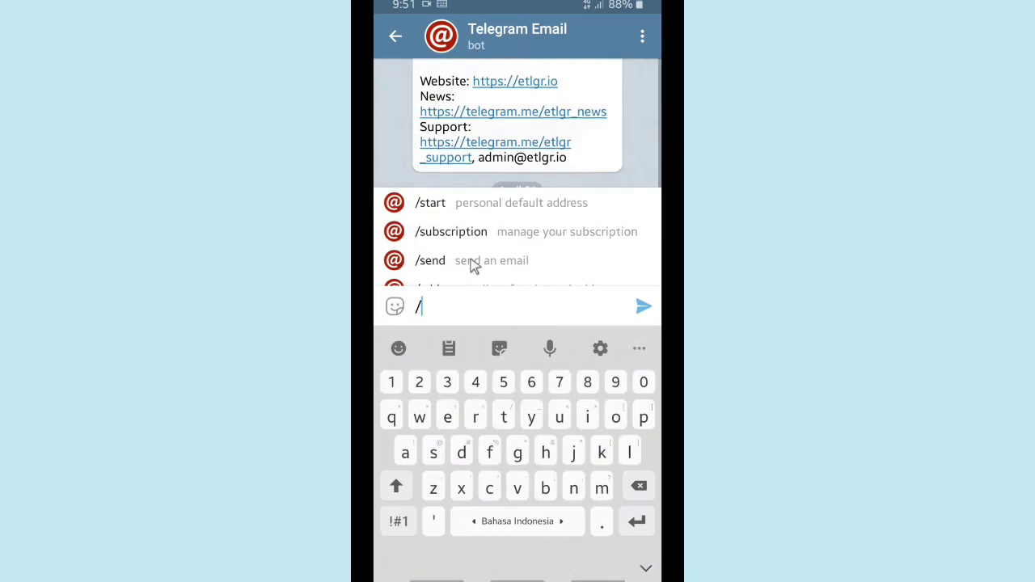
scroll(526, 472, down, 5)
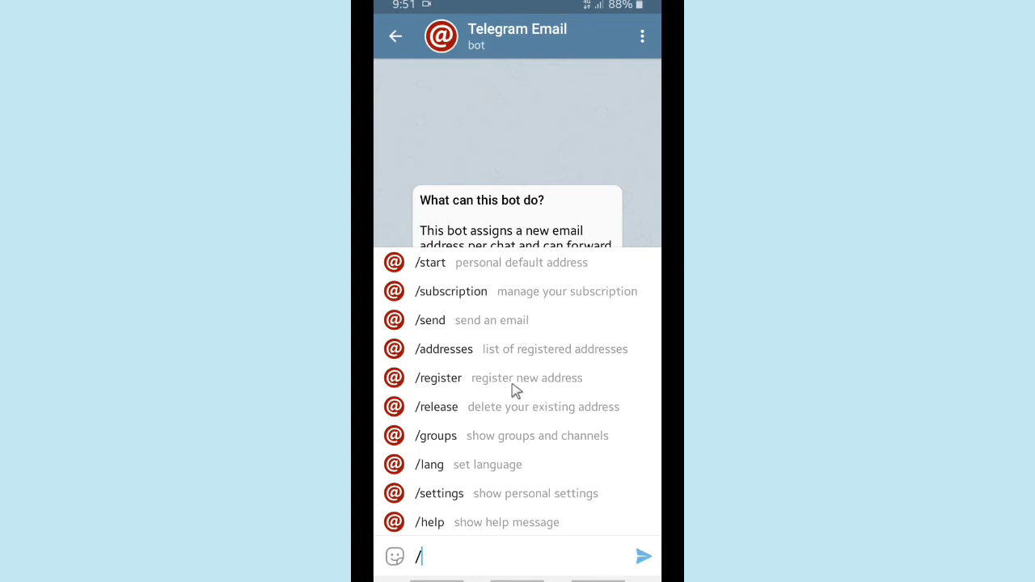
click(481, 388)
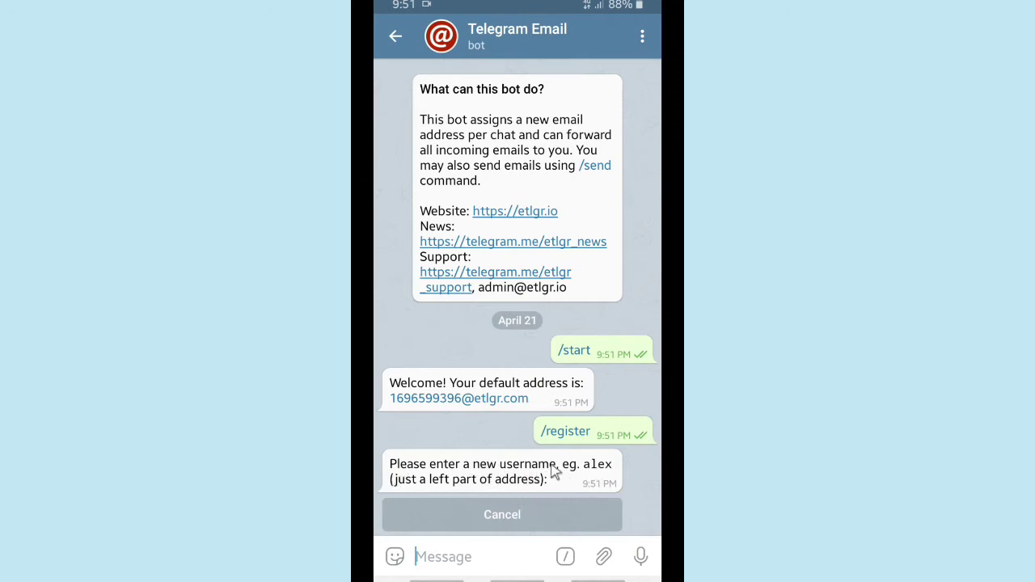
- Send the bot a new capitalised custom username, then list the registered addresses with /addresses
click(461, 554)
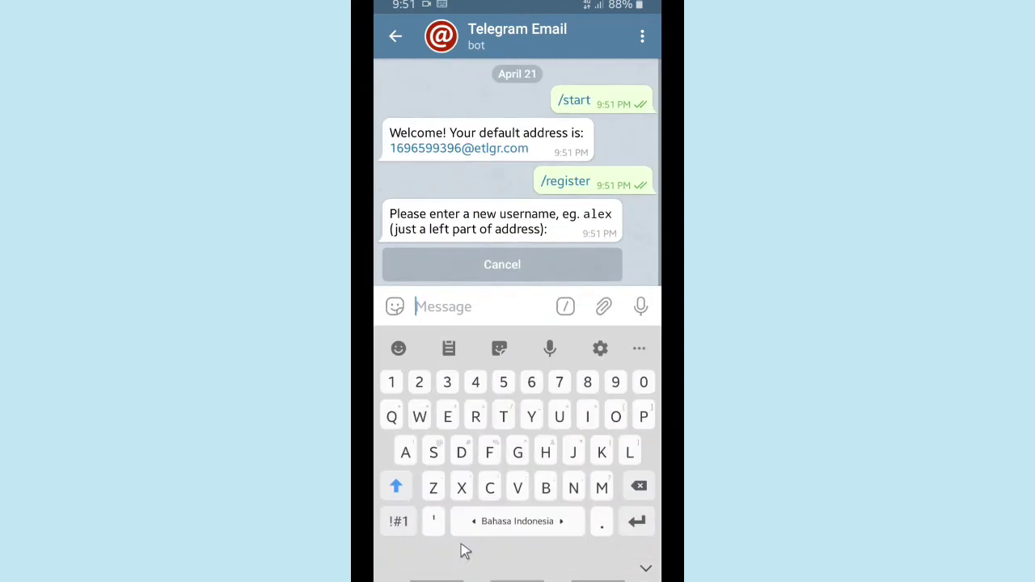
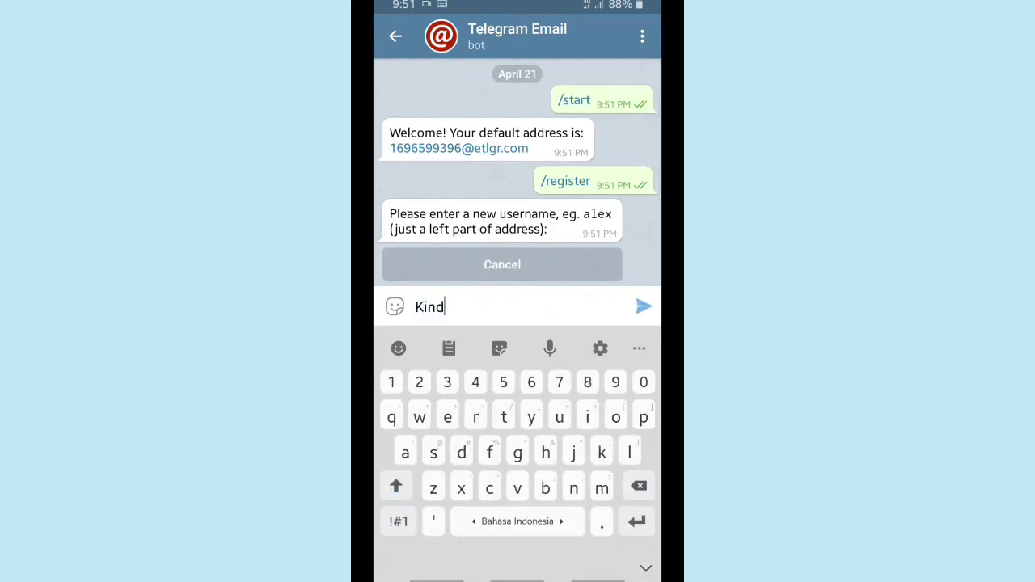
key(shift)
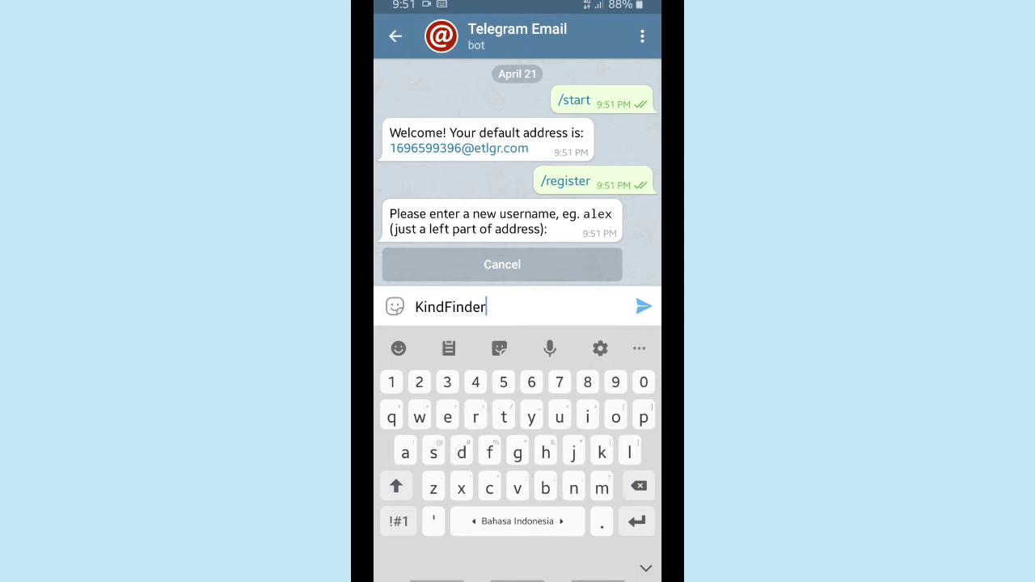
key(shift)
click(642, 306)
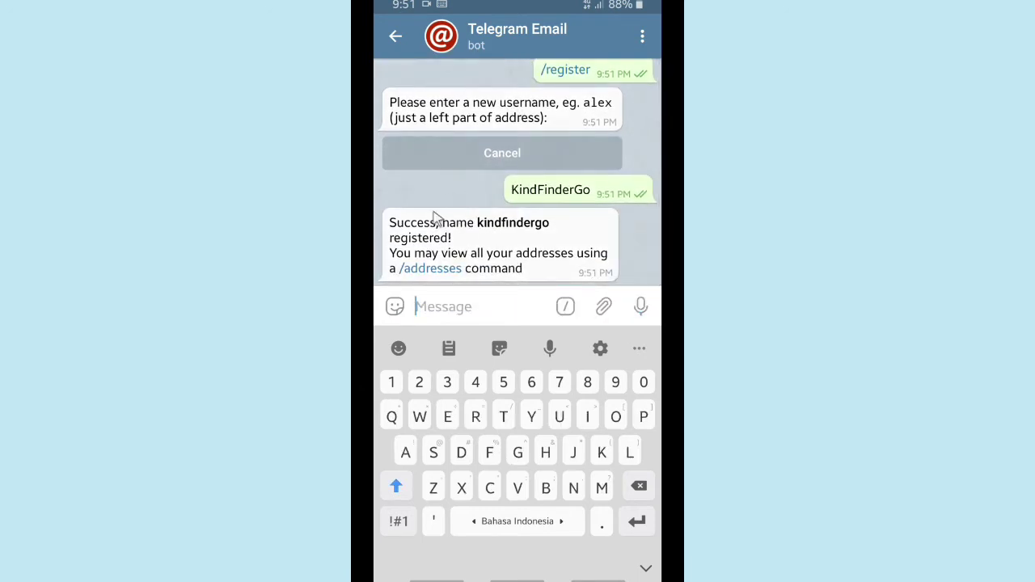
click(423, 271)
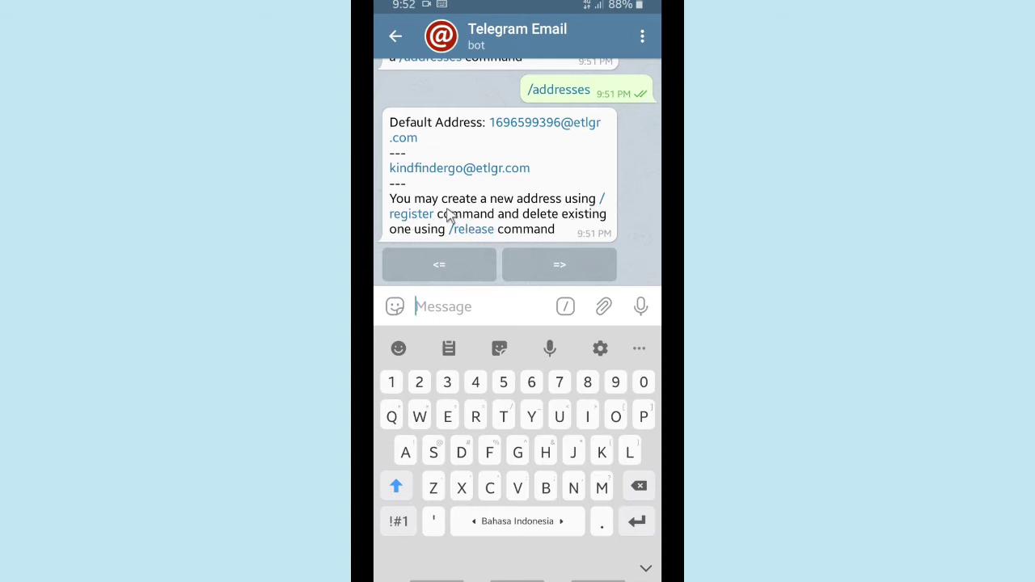
- Register a second custom username via /register and list the addresses again
click(412, 214)
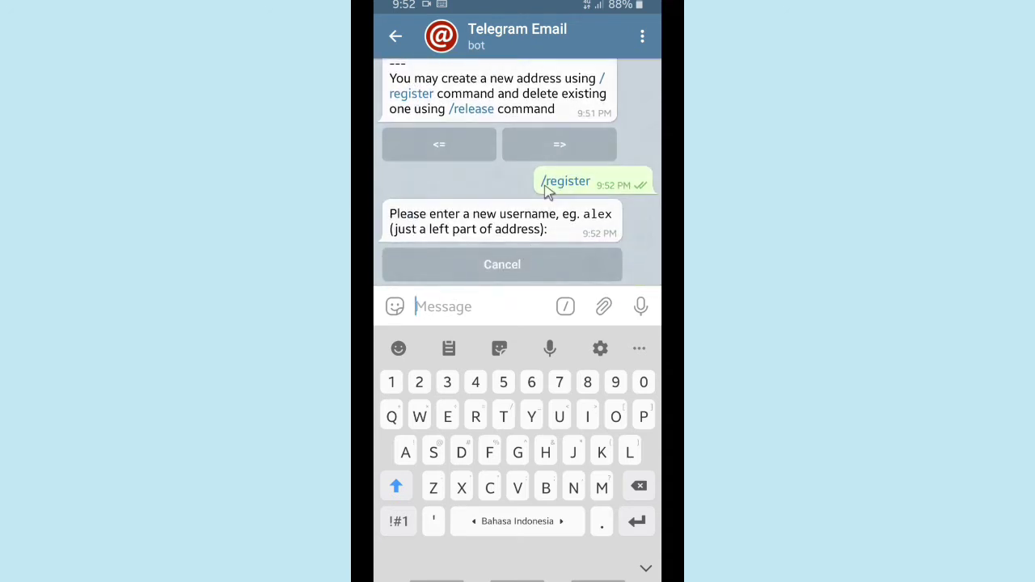
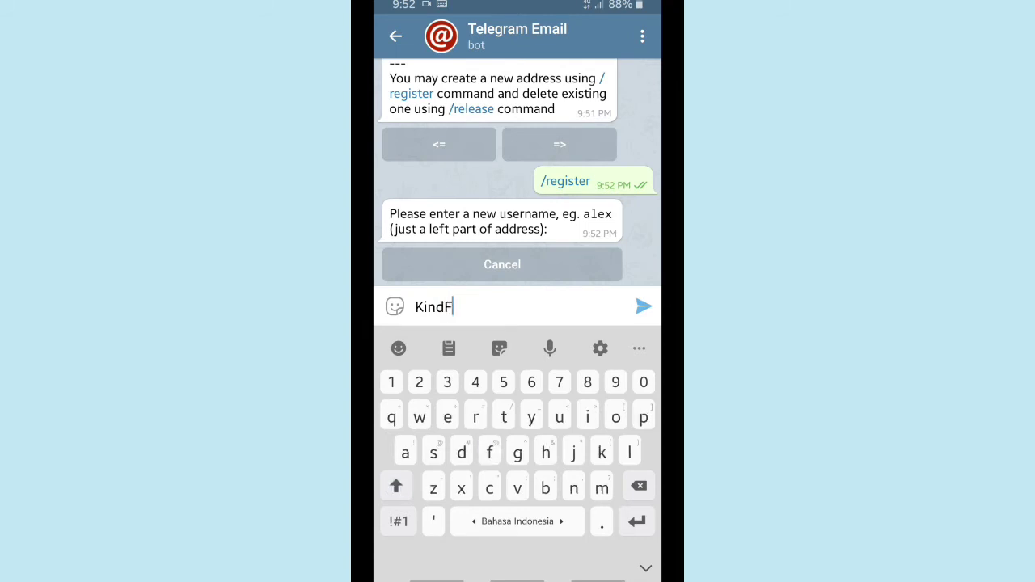
click(395, 486)
text(Ok)
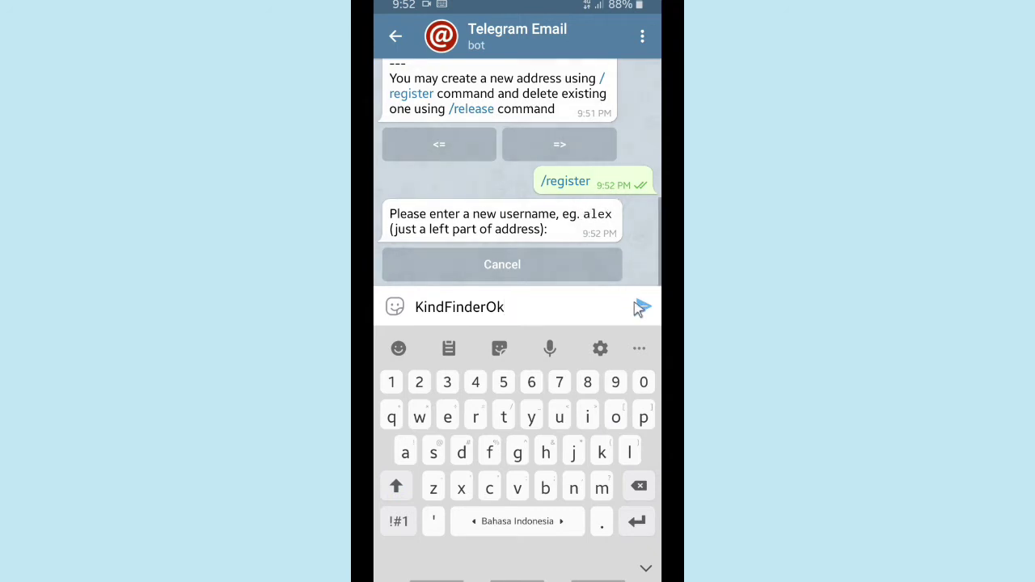
click(635, 305)
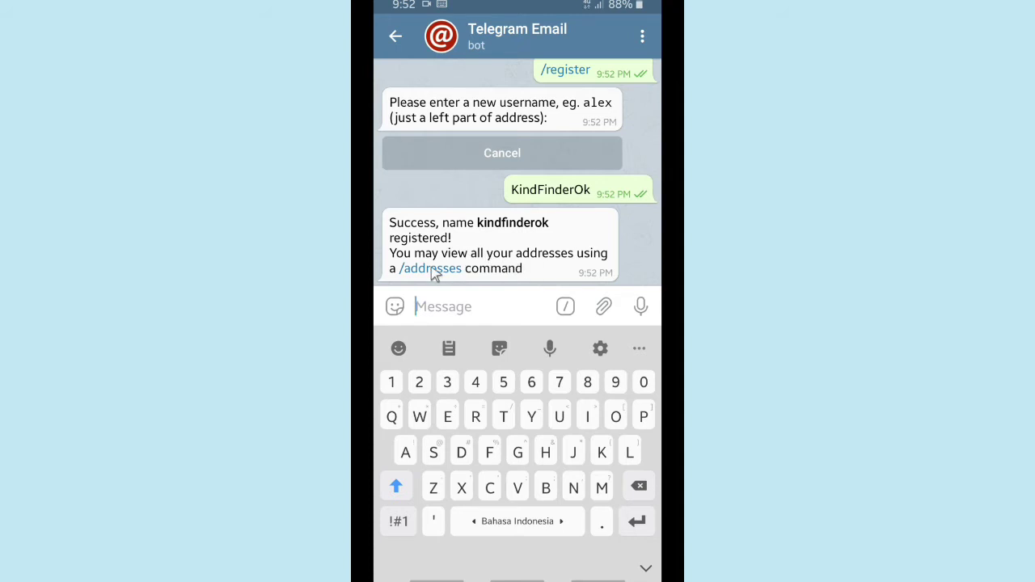
click(430, 270)
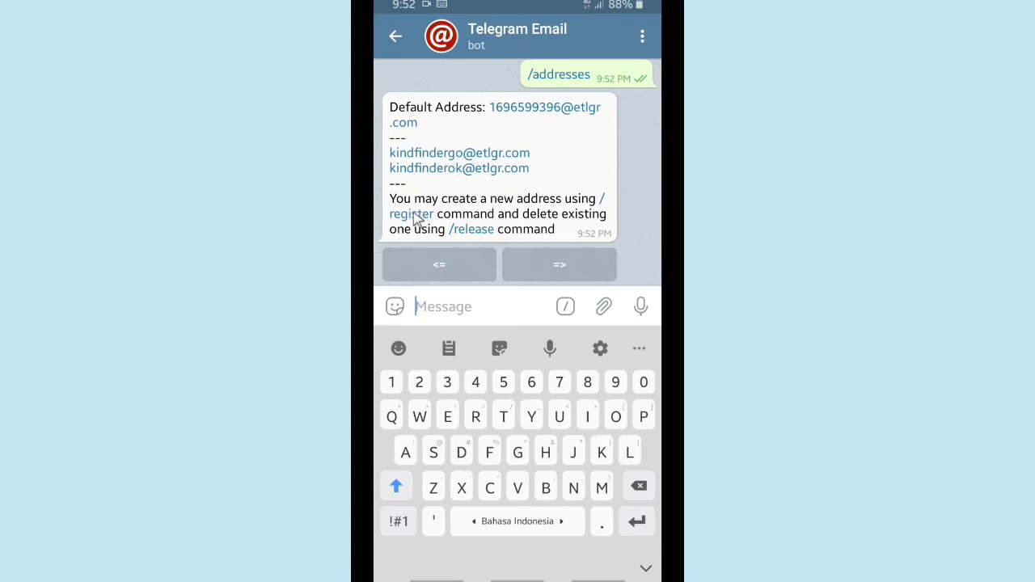
- Register a third custom username from the bot's command list and show the addresses again
click(565, 308)
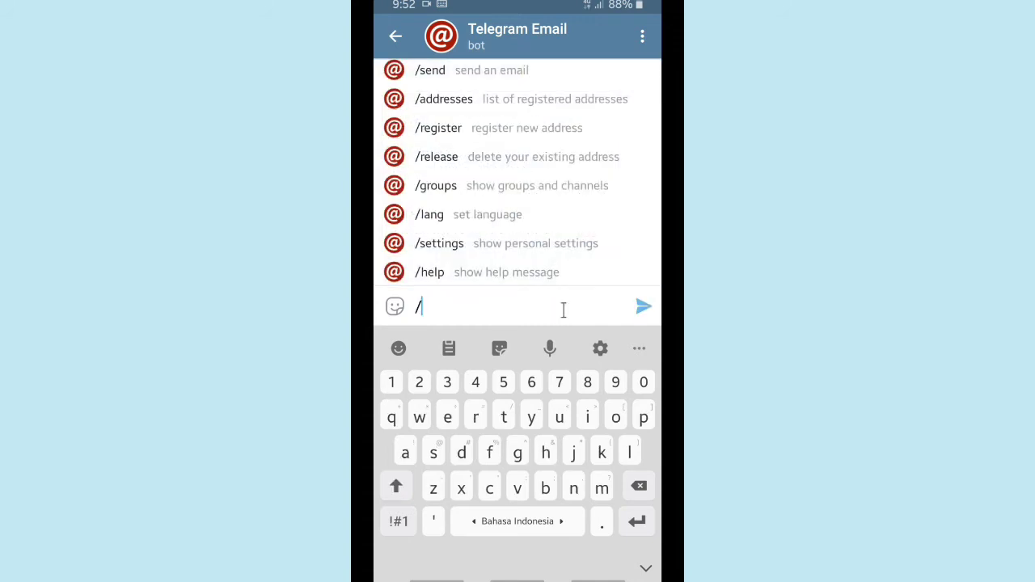
click(473, 129)
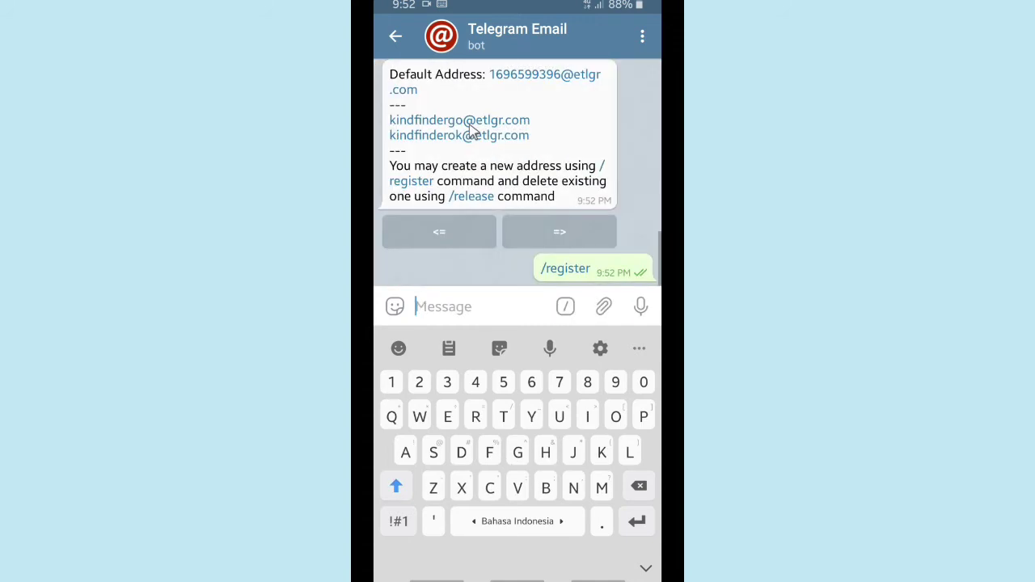
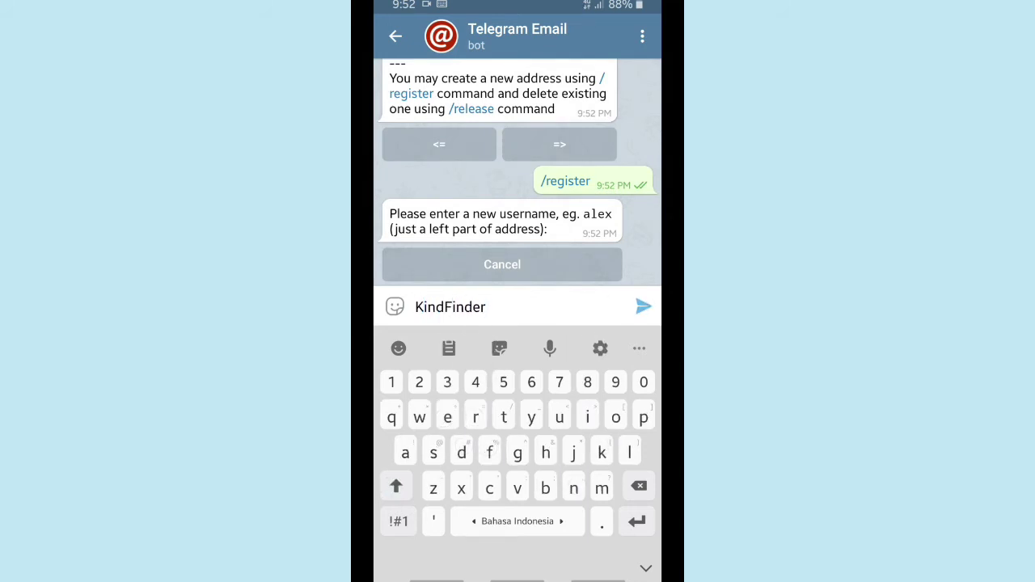
key(shift)
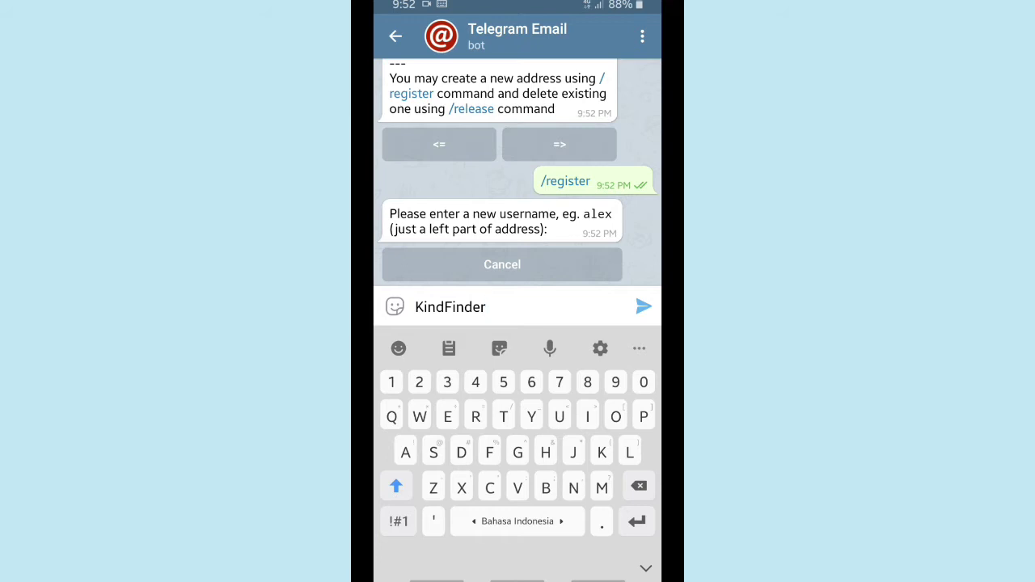
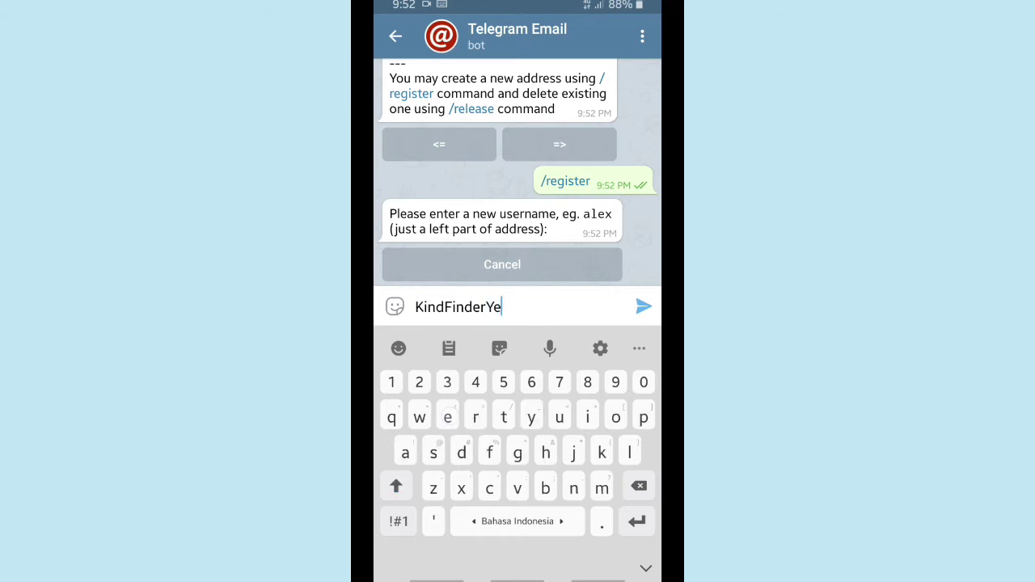
click(642, 306)
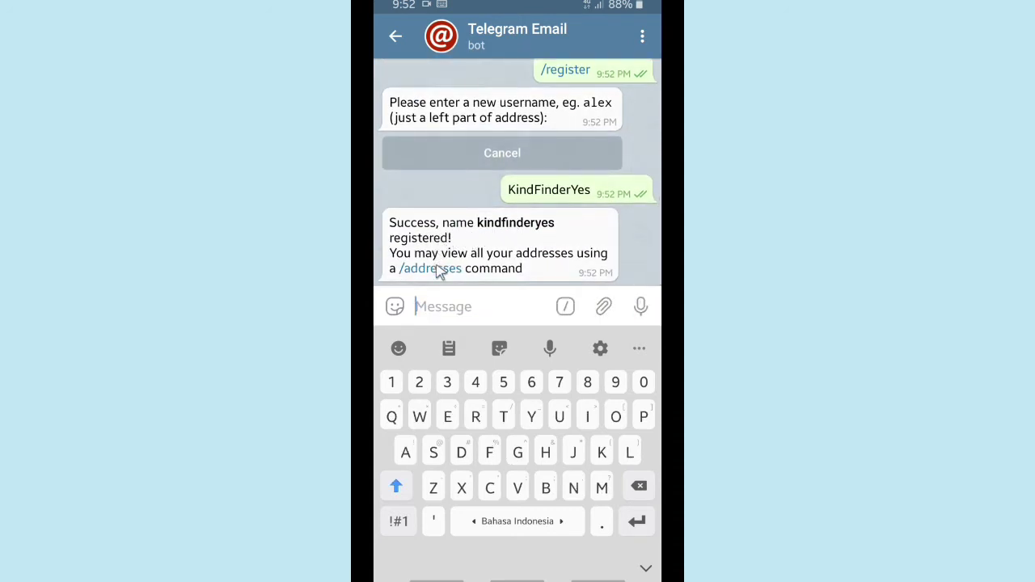
click(437, 268)
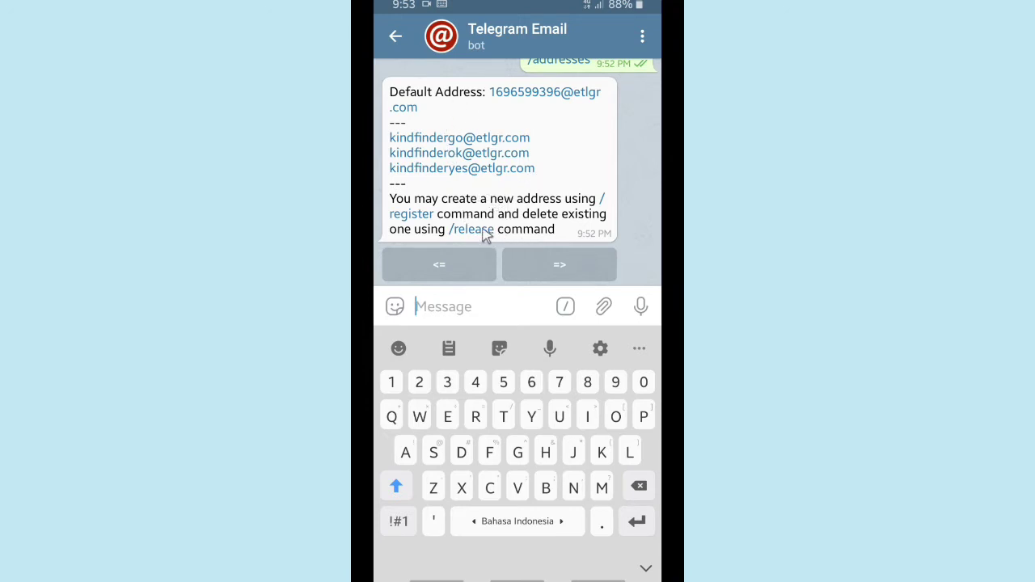
- Release the third custom username with /release and recheck the bot's address list
click(474, 230)
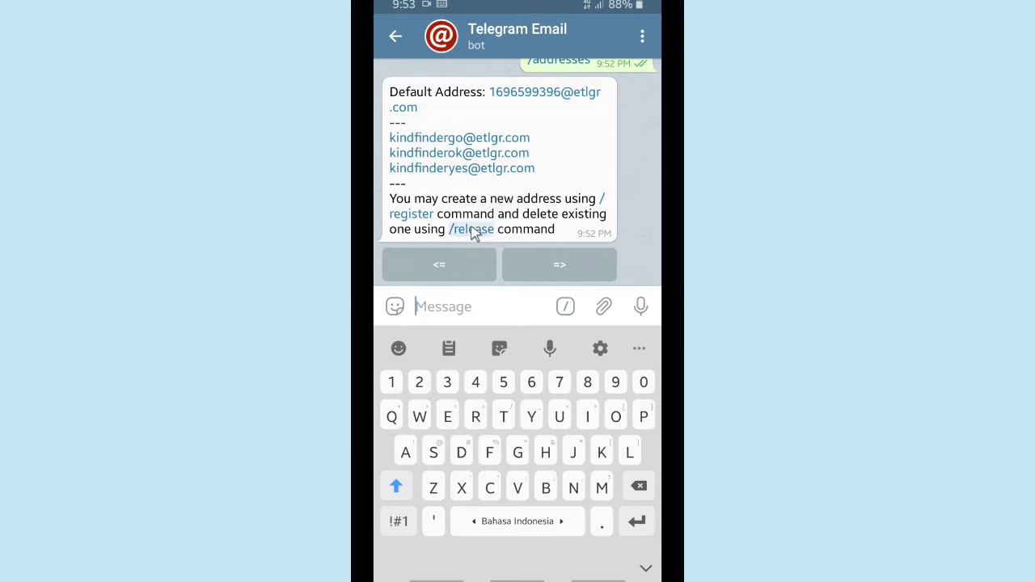
scroll(507, 228, up, 1)
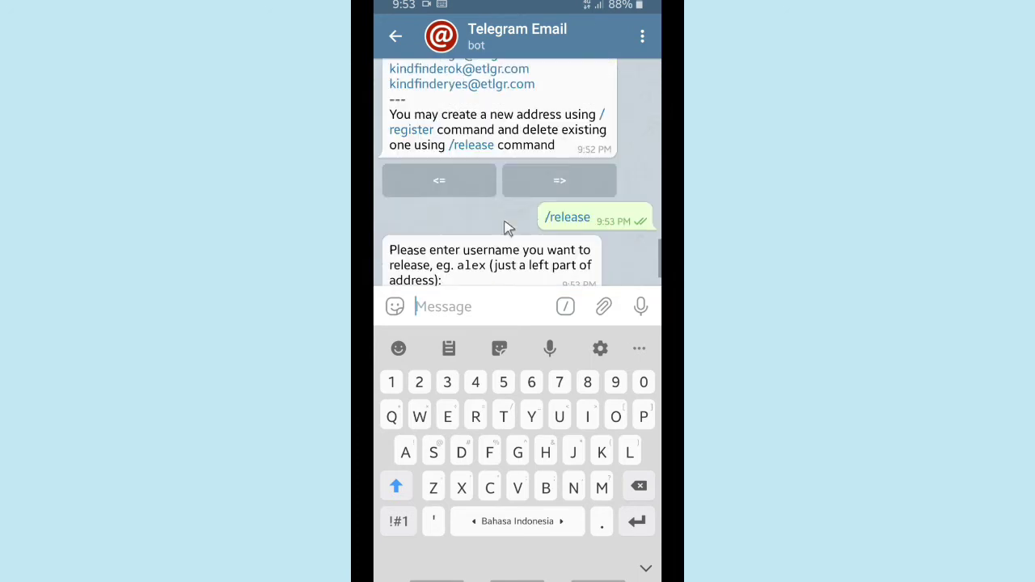
click(394, 91)
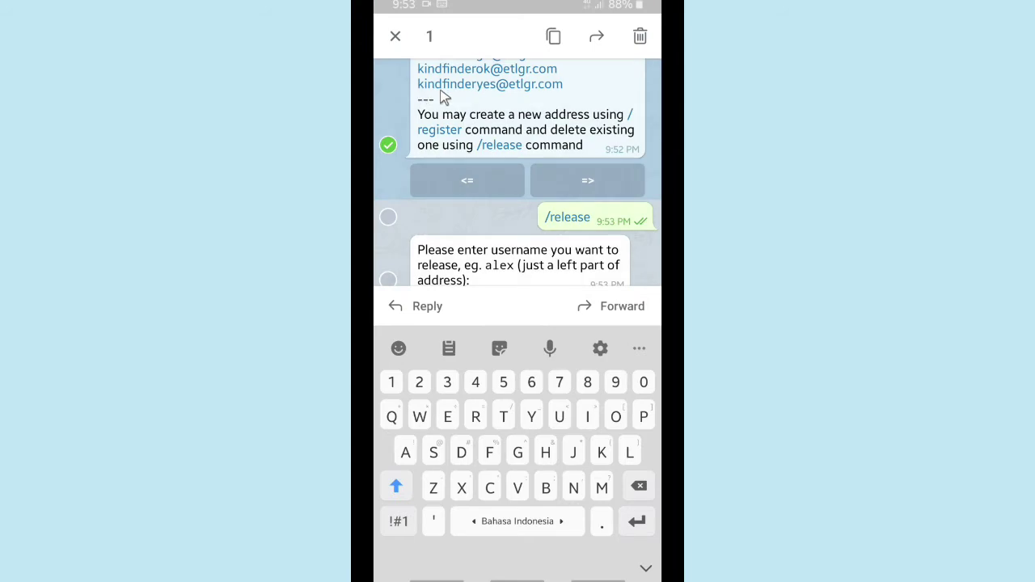
key(Escape)
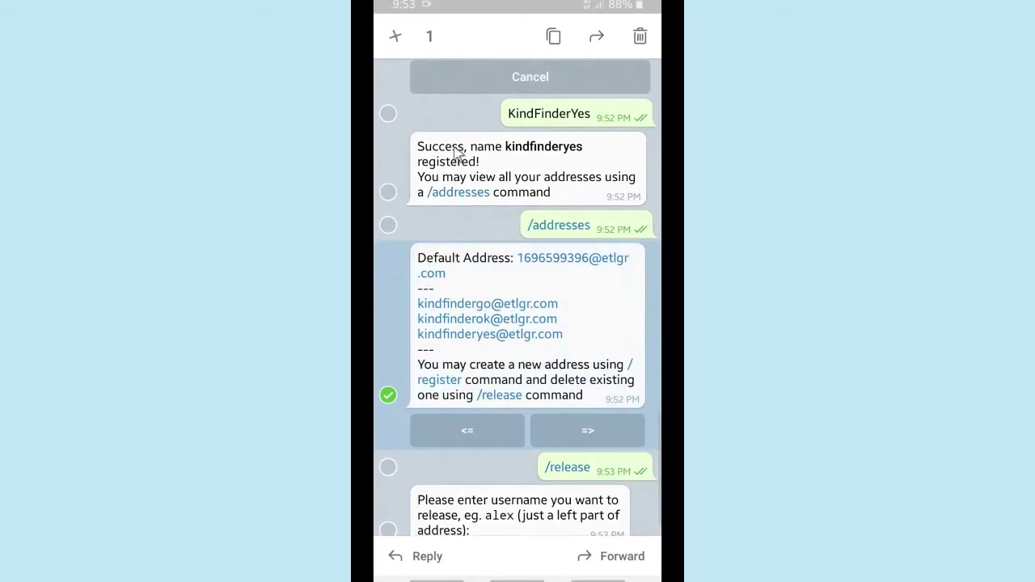
key(Escape)
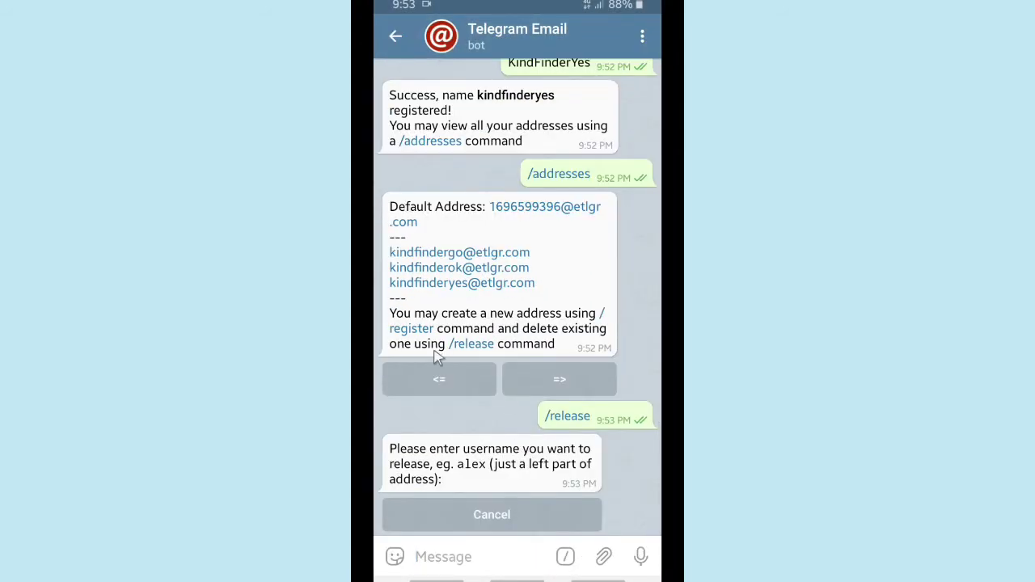
click(469, 550)
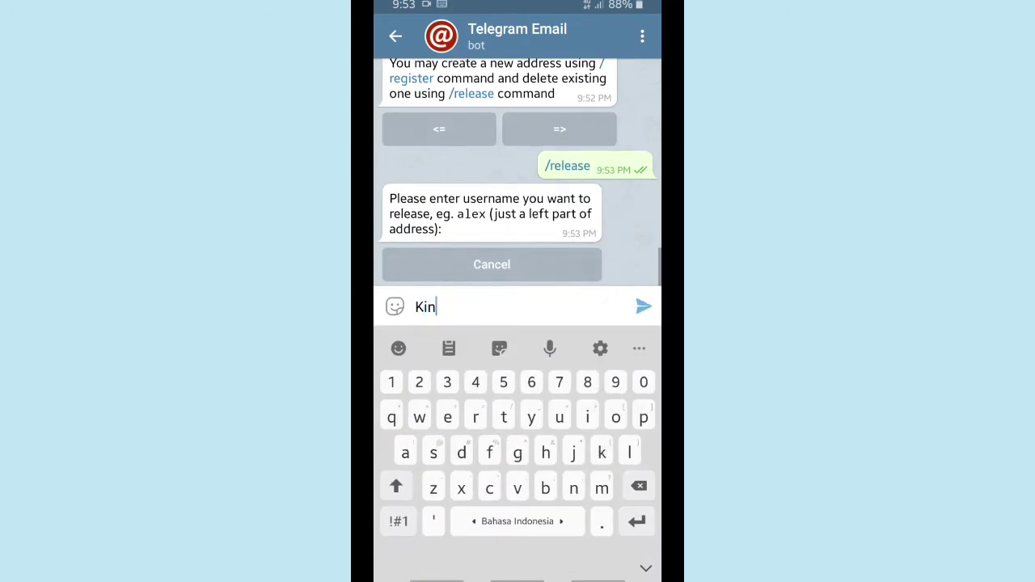
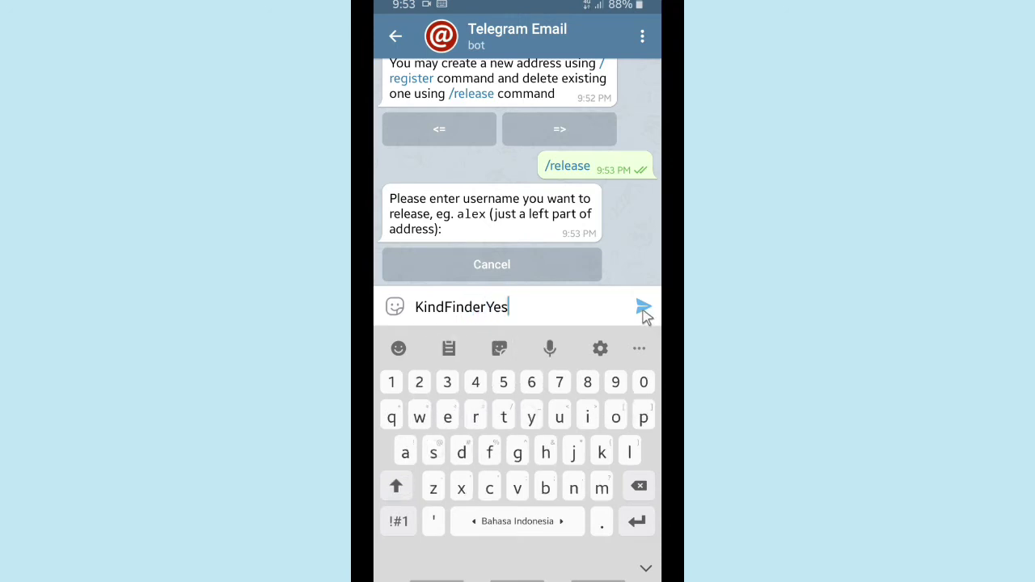
click(643, 307)
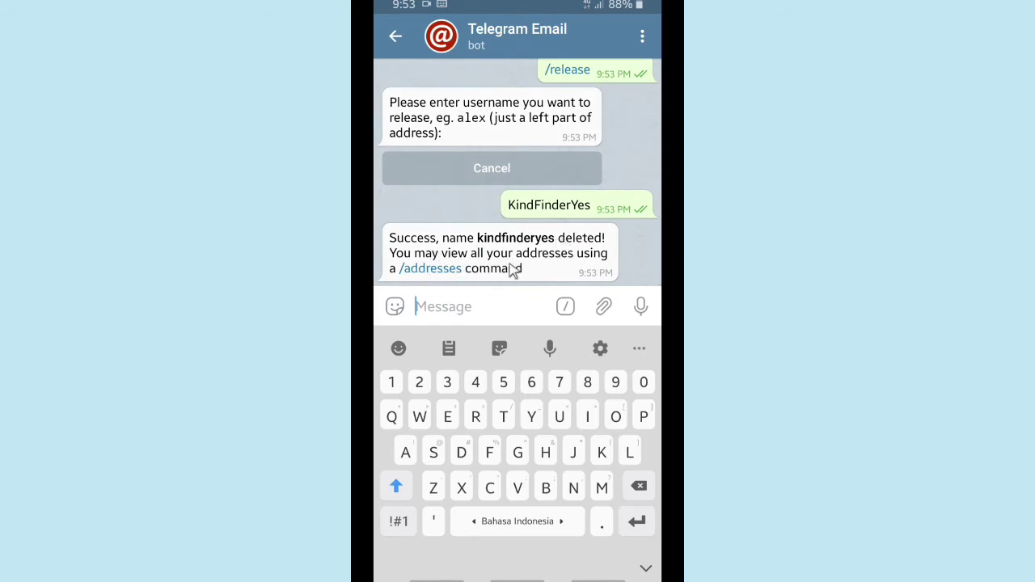
click(425, 272)
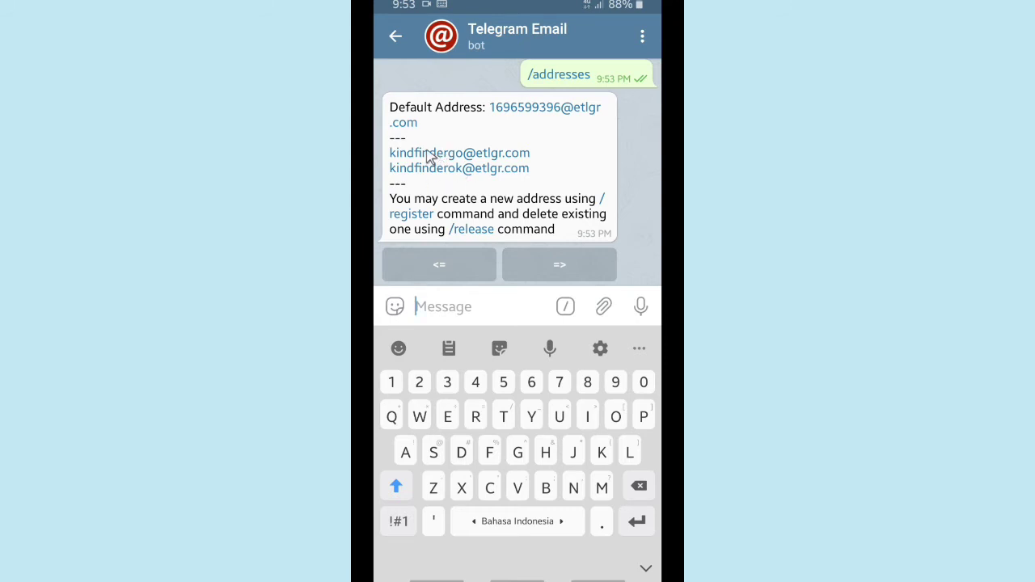
click(565, 306)
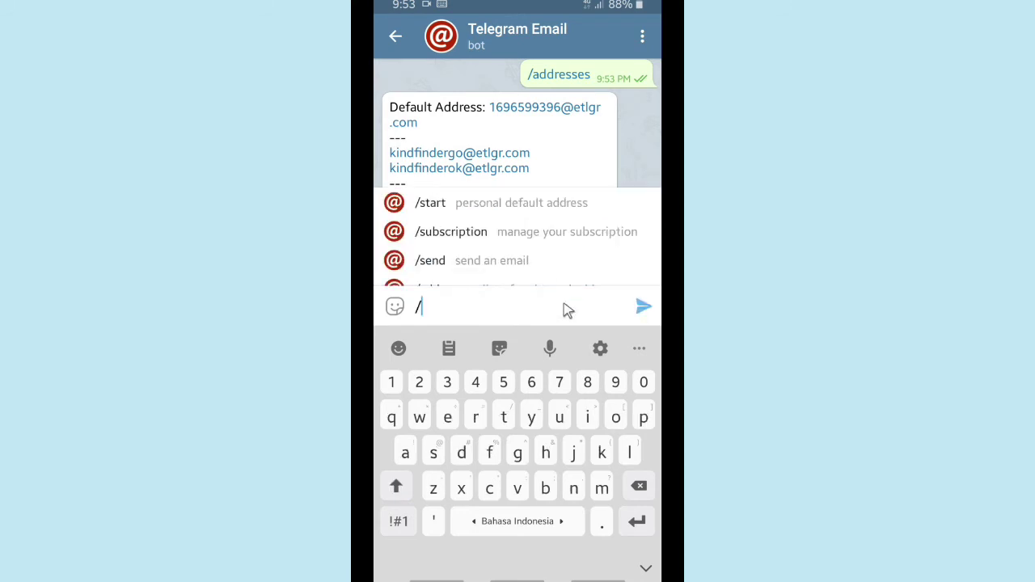
- Start a new email with /send, choosing the first custom etlgr.com address as sender
scroll(495, 255, down, 2)
scroll(497, 253, down, 1)
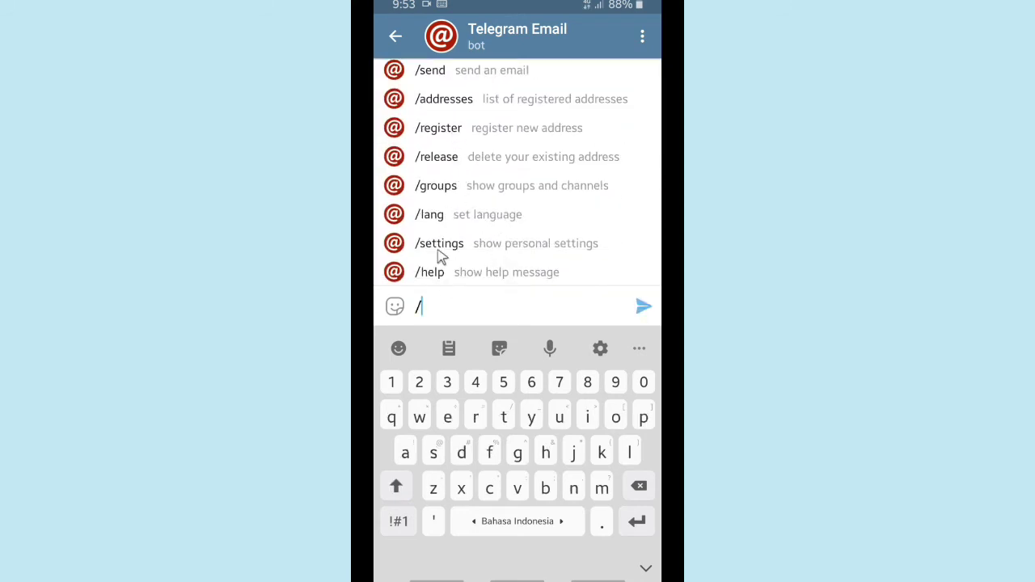
scroll(426, 160, up, 3)
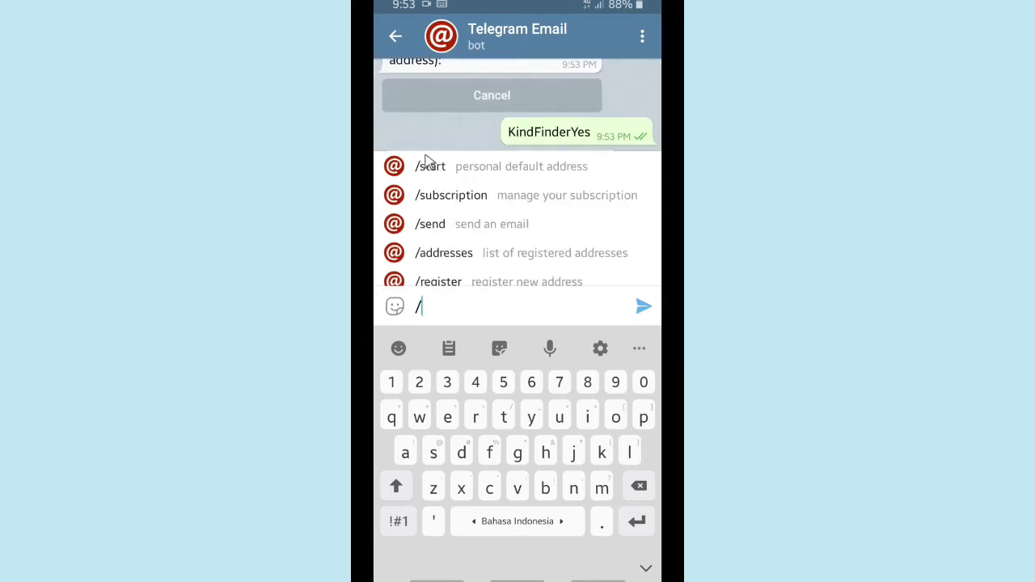
click(457, 230)
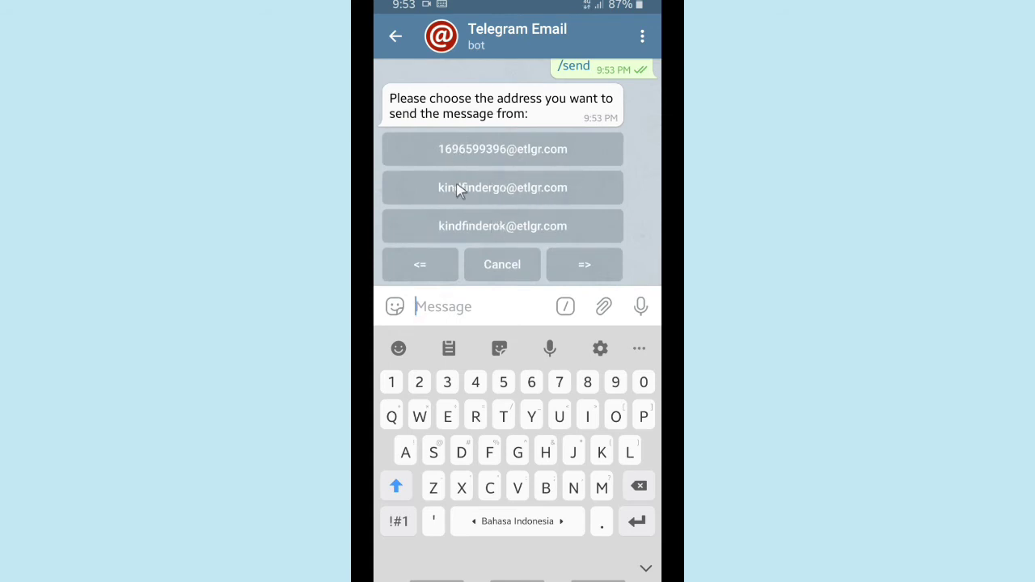
click(490, 194)
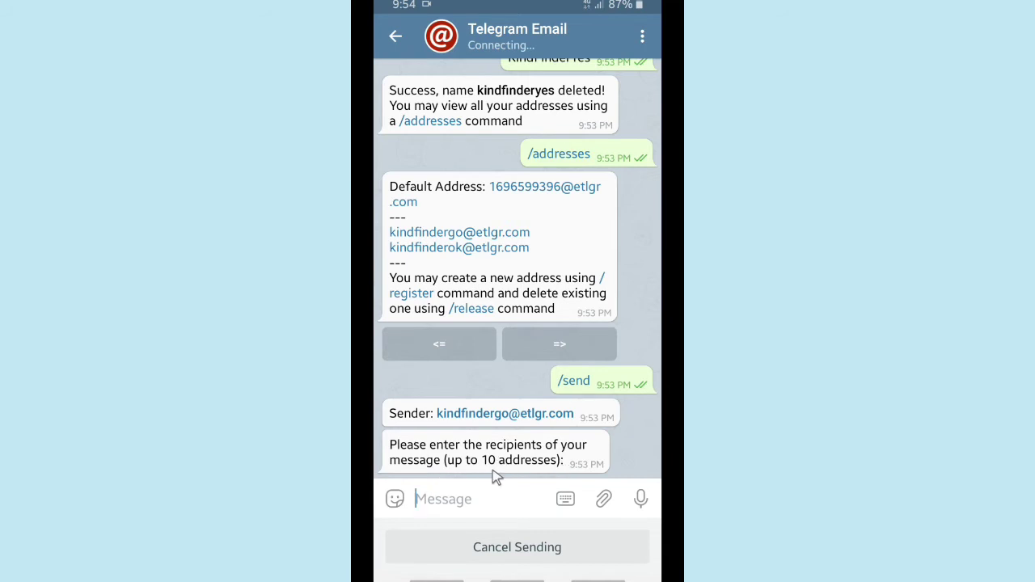
- Paste the saved Gmail address from the clipboard and send it as the recipient
click(493, 498)
click(416, 308)
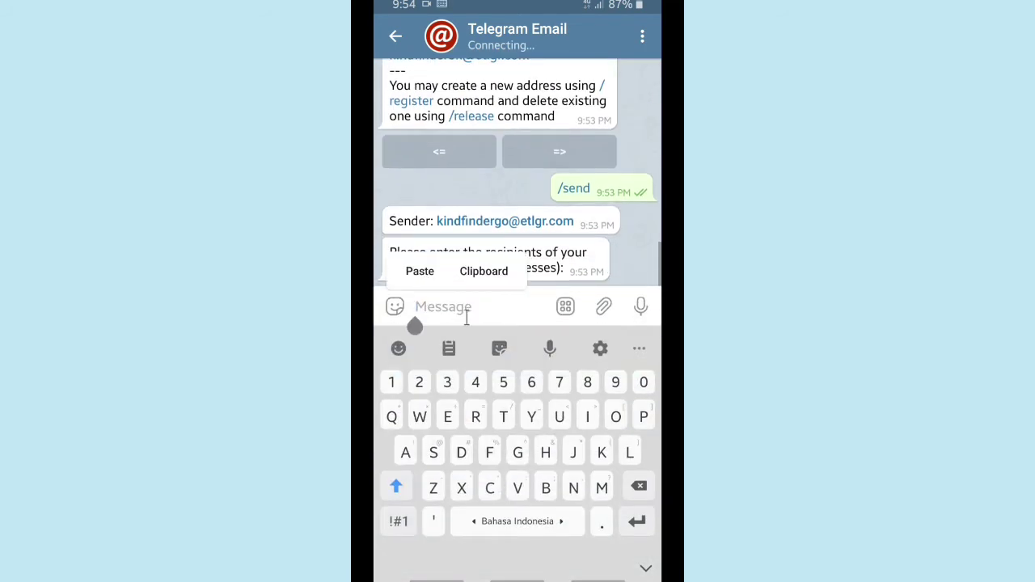
click(448, 349)
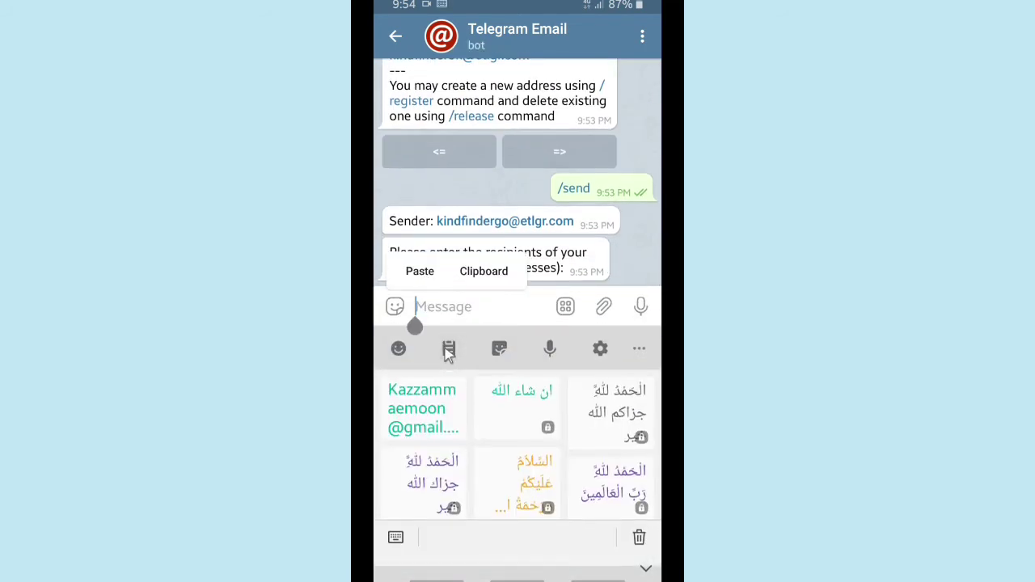
click(442, 404)
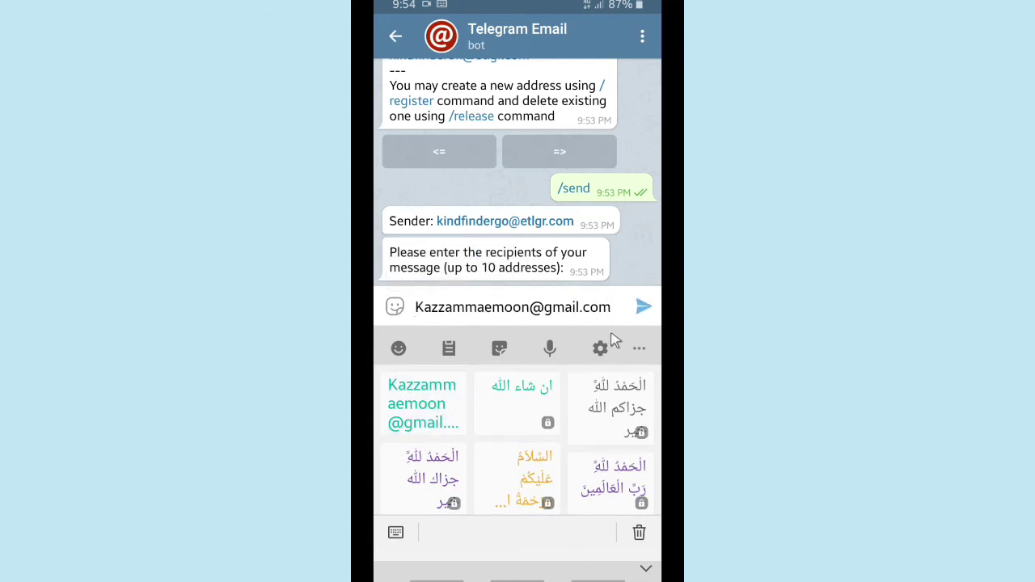
click(643, 307)
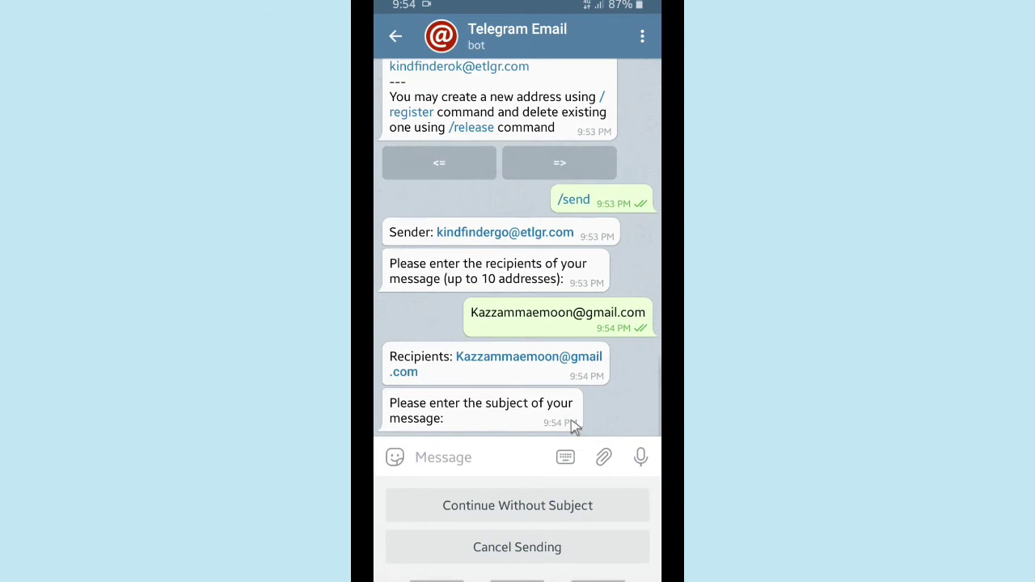
- Enter 'Test KF' as the email subject
click(474, 459)
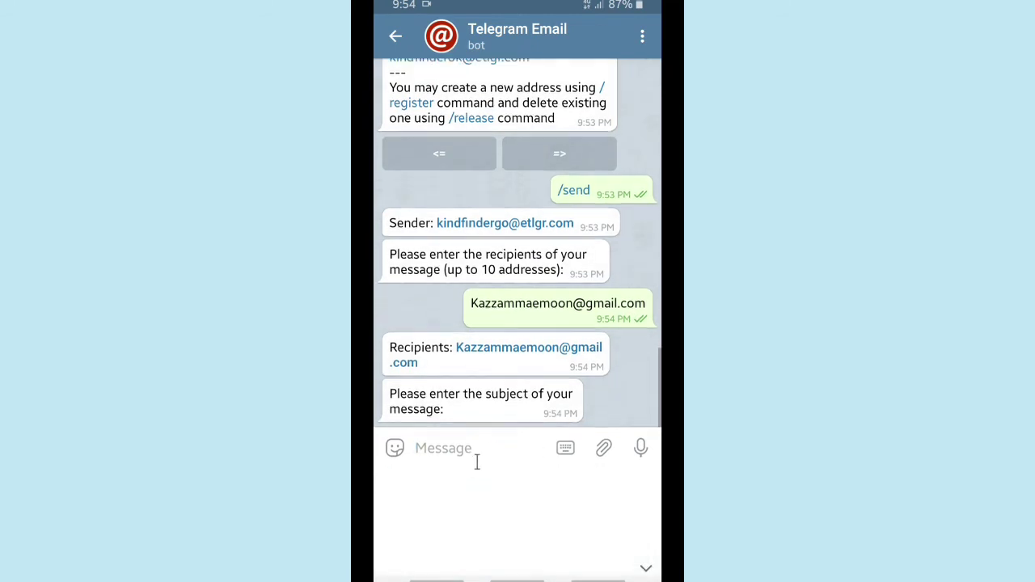
text(Test )
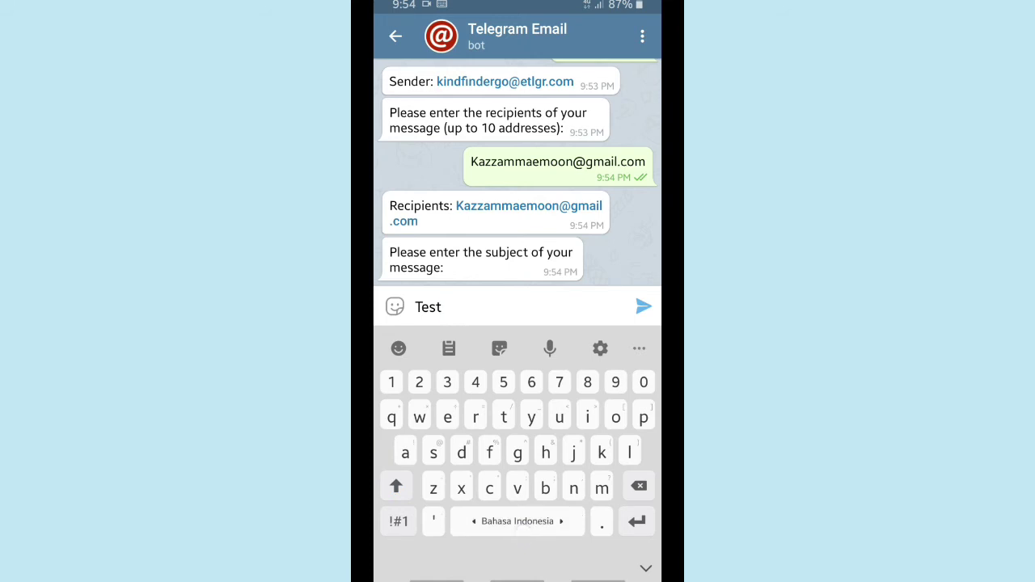
text(KF)
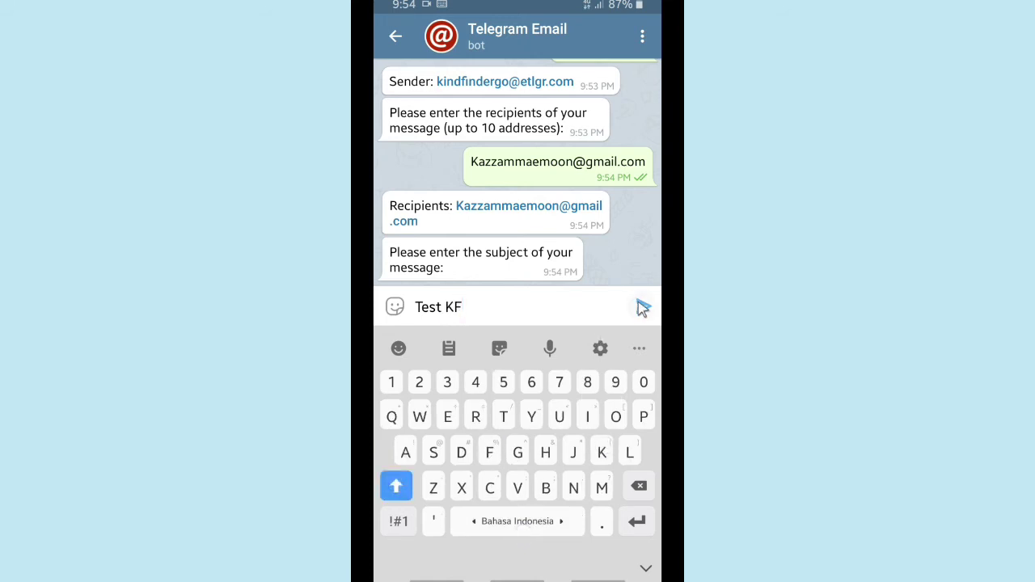
click(643, 308)
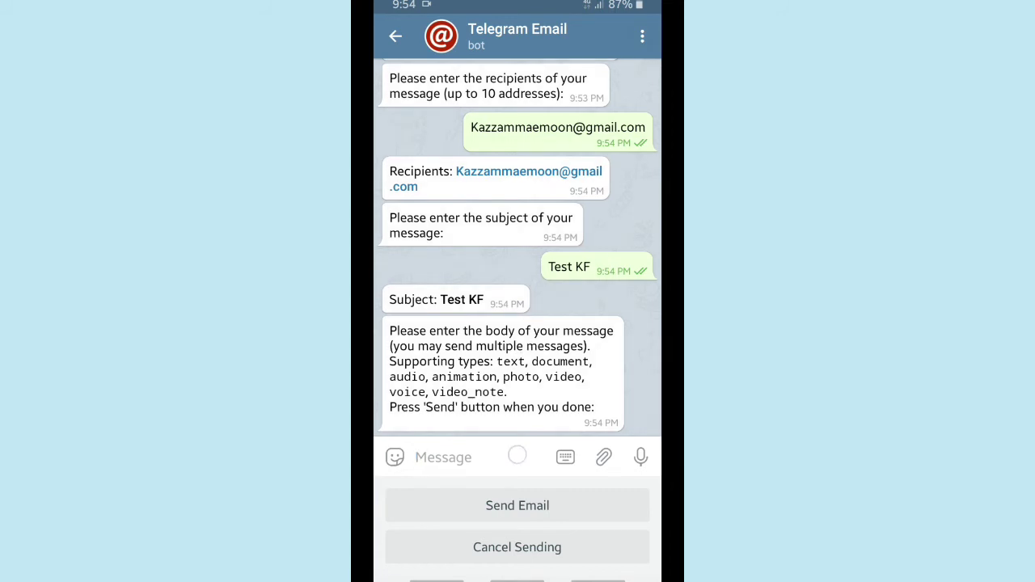
click(516, 455)
- Type the body "It's just a test, but it's nice to say hello to you.", fixing typos
click(415, 305)
text(It's)
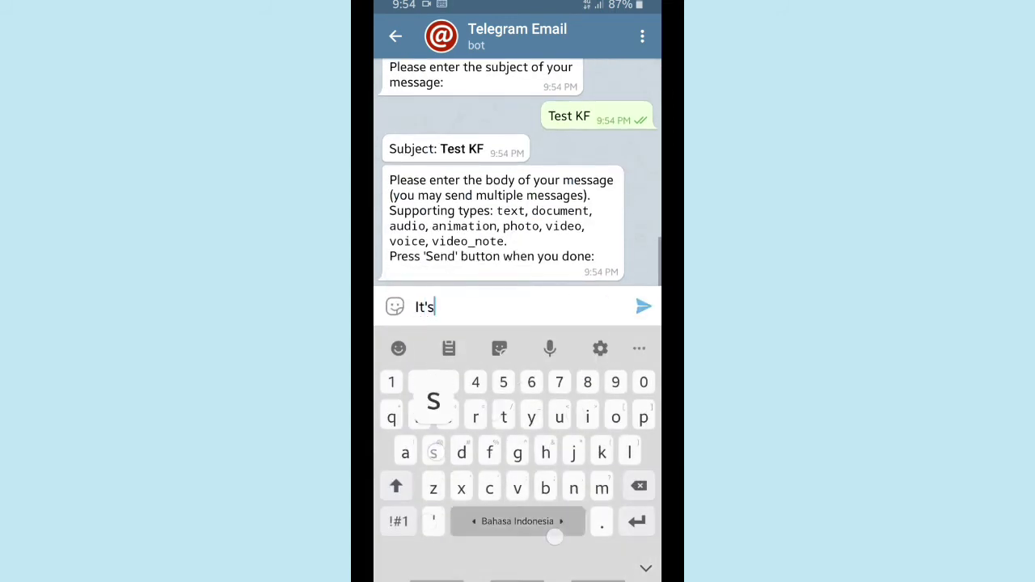
text( just a )
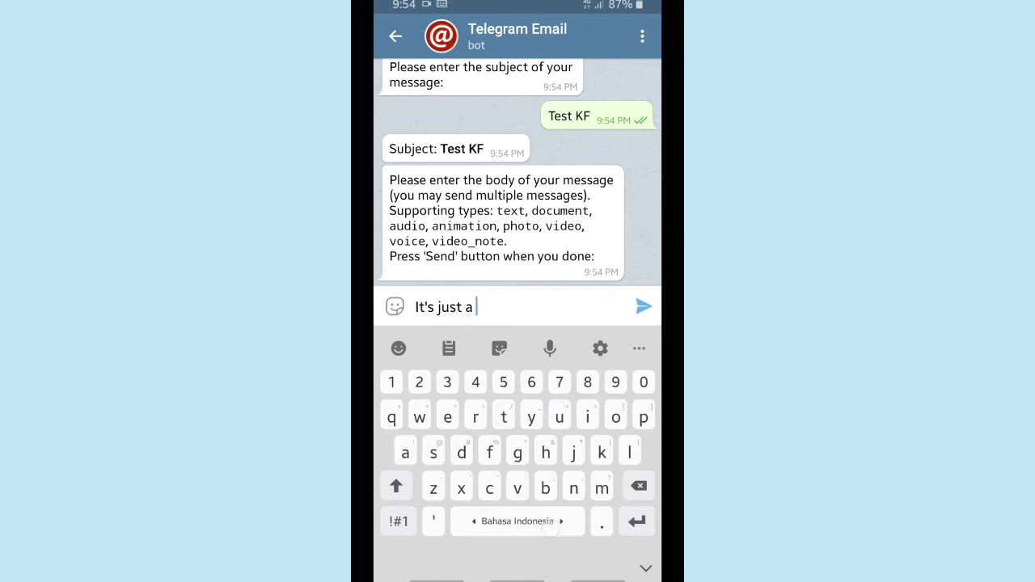
text(test)
click(398, 520)
key(BackSpace)
click(398, 521)
text(n)
key(BackSpace)
key(BackSpace)
click(397, 521)
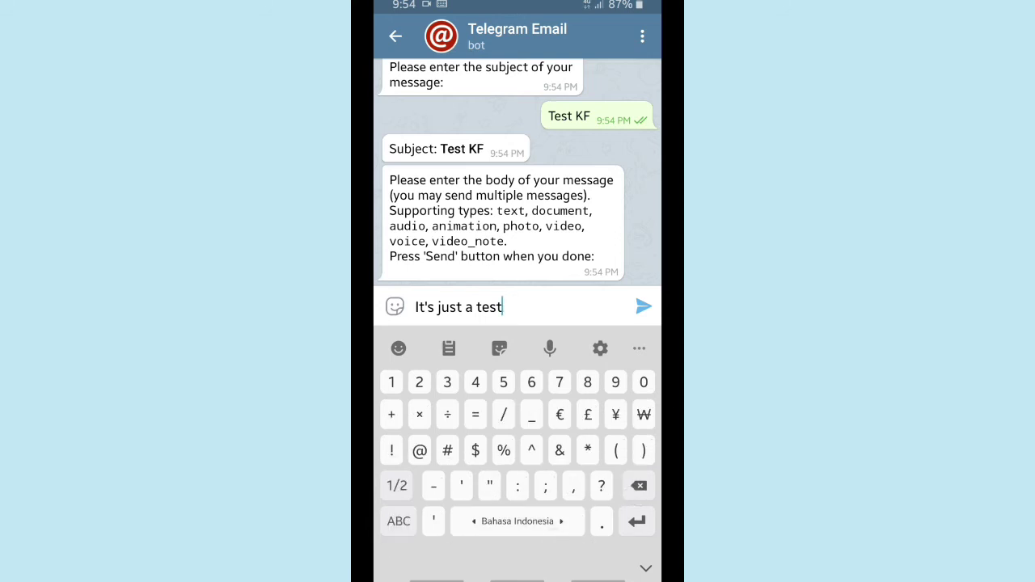
text(, but b)
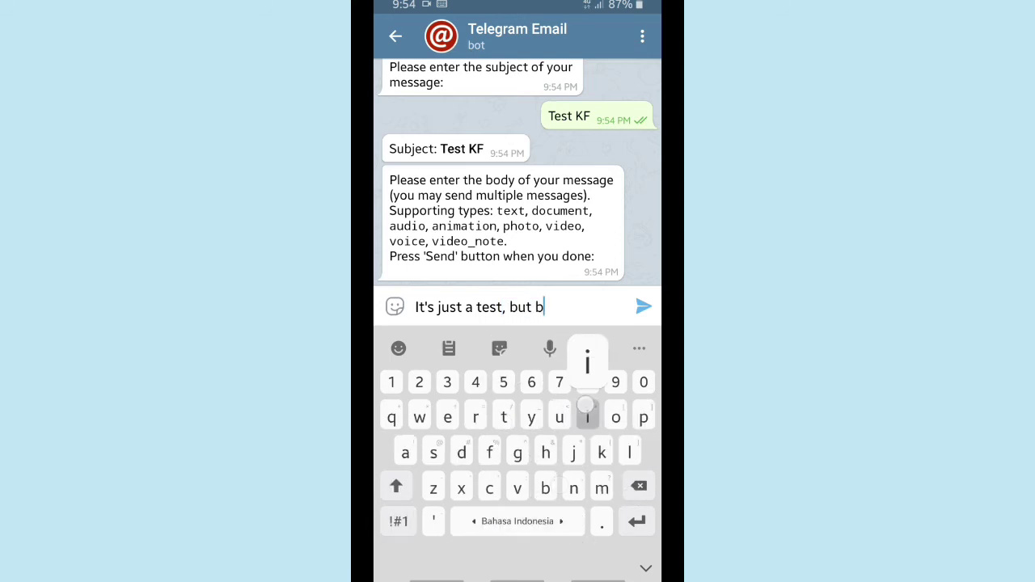
text(ice to)
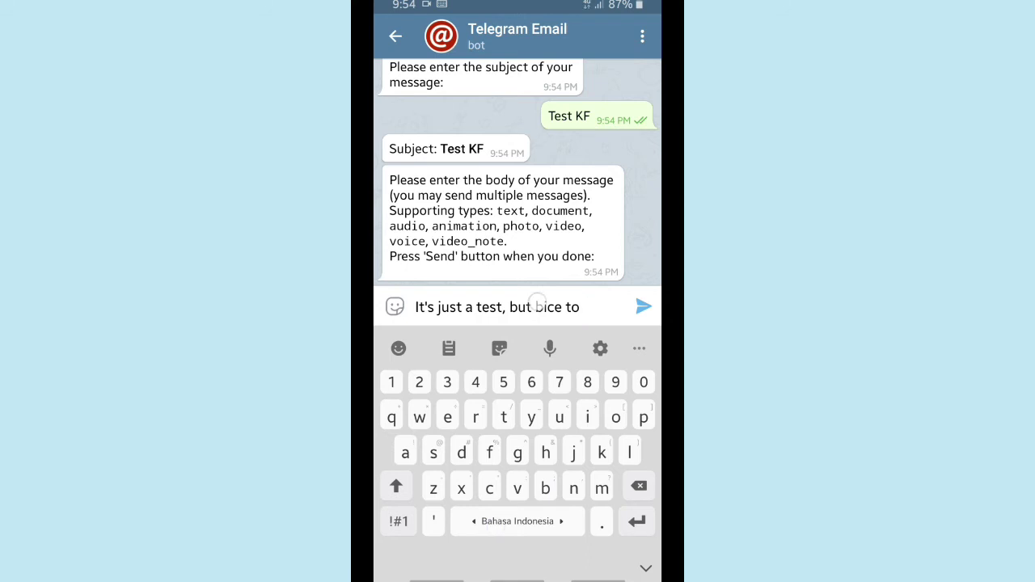
click(538, 306)
click(535, 324)
drag(536, 323, 542, 324)
click(637, 489)
text(it's )
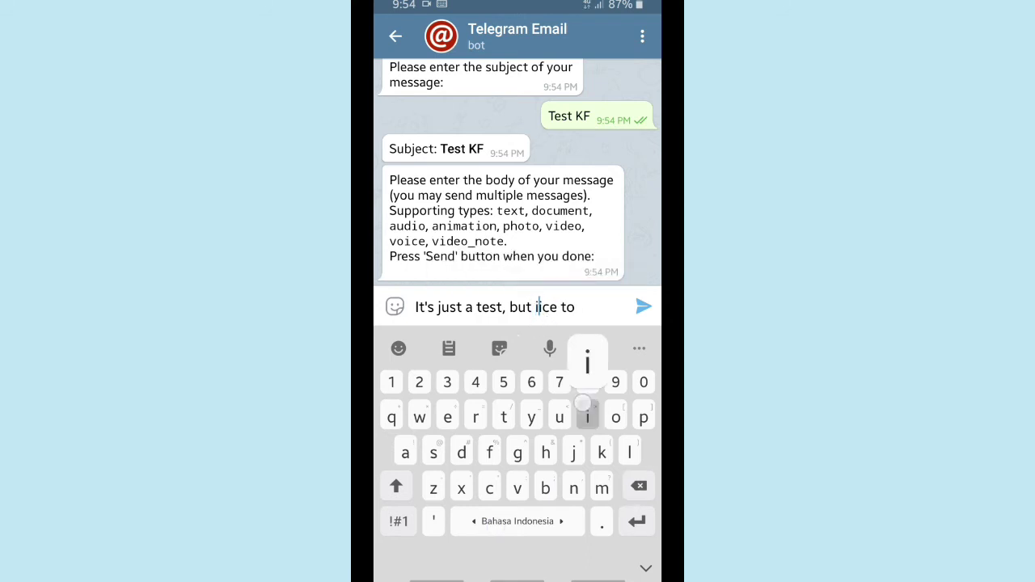
text(n)
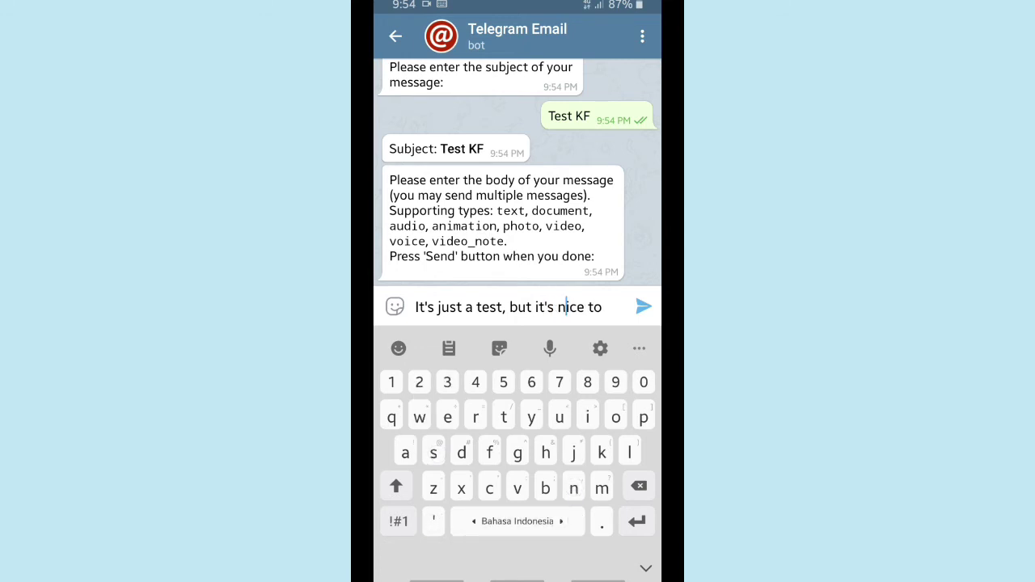
click(596, 307)
drag(587, 326, 606, 326)
text(say hell)
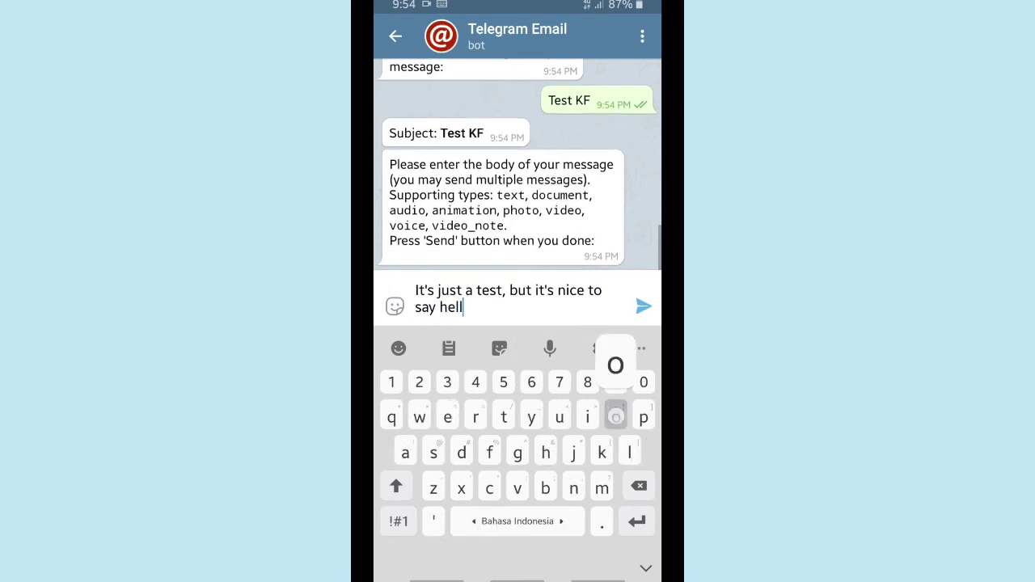
text(o to you.)
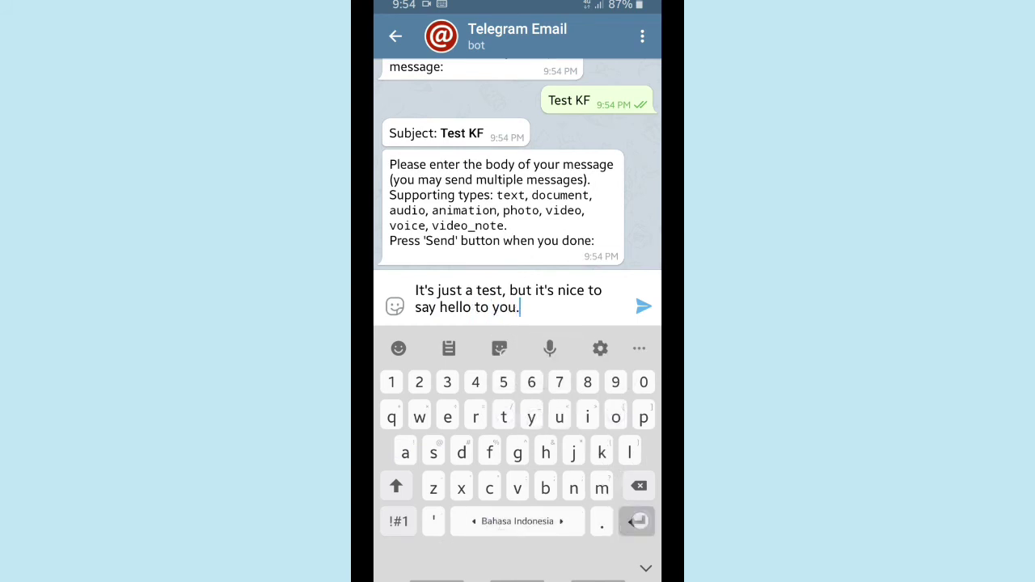
- Add a new line 'Hello👋😊' and send the body to the bot
key(Return)
text(Hello)
click(398, 348)
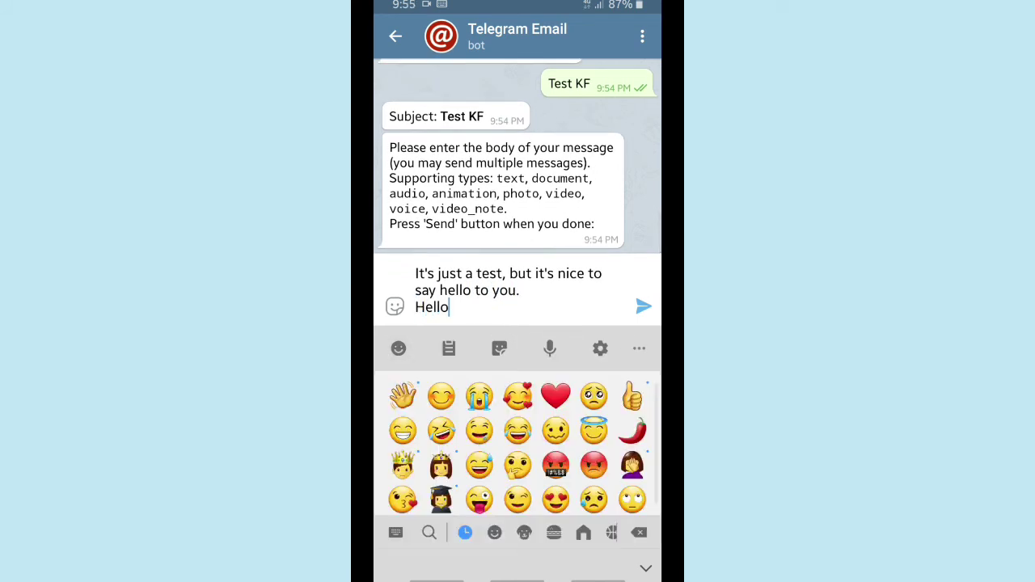
text(👋😊)
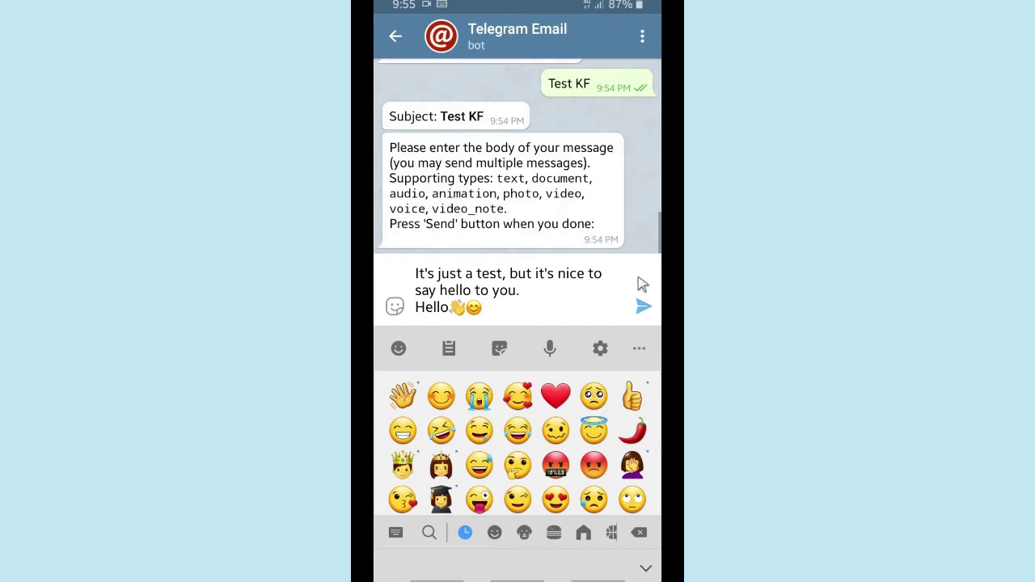
click(644, 307)
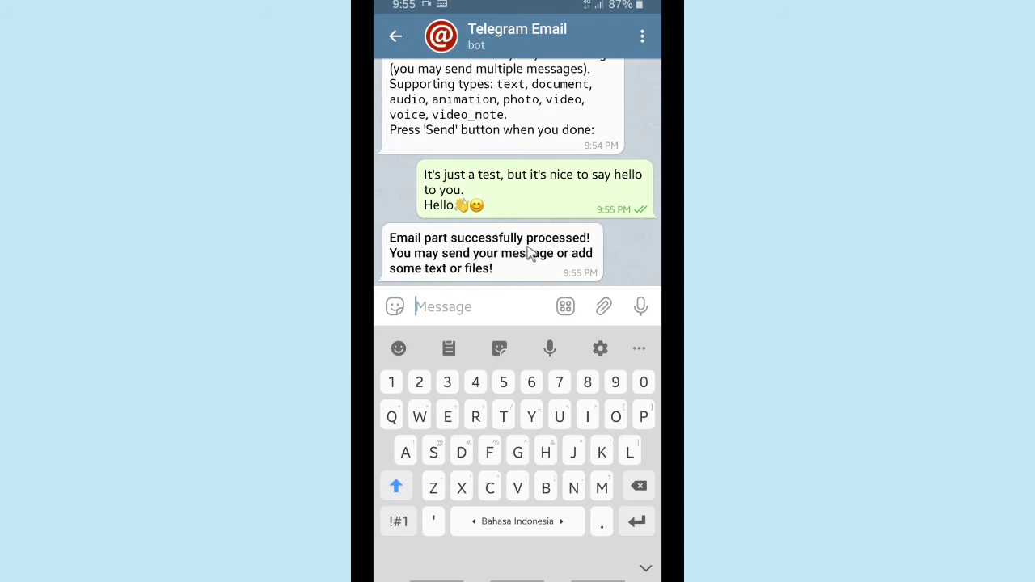
- Browse the attachment File, Location, Poll and Music tabs, allowing location access while using the app
click(603, 307)
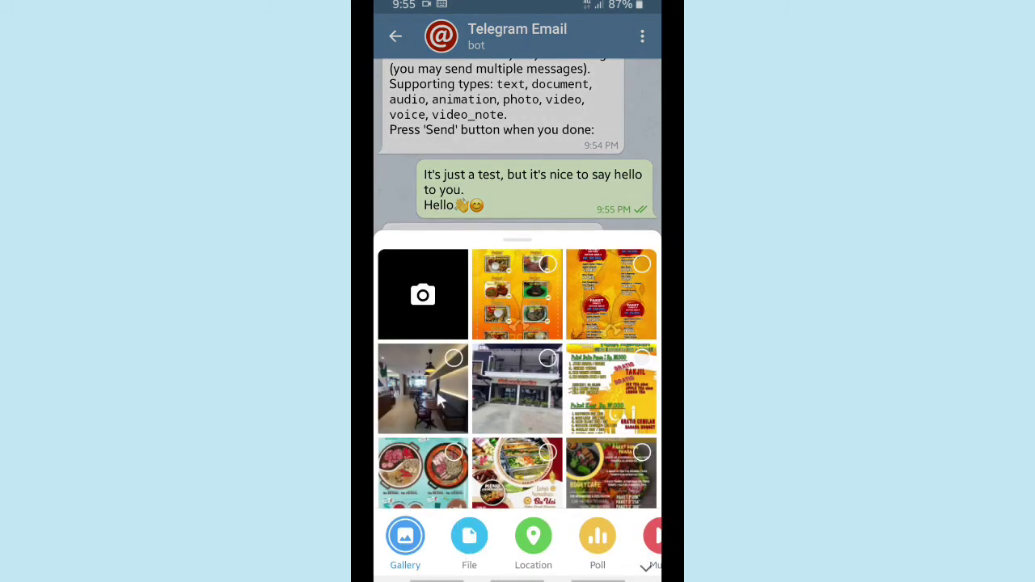
click(467, 547)
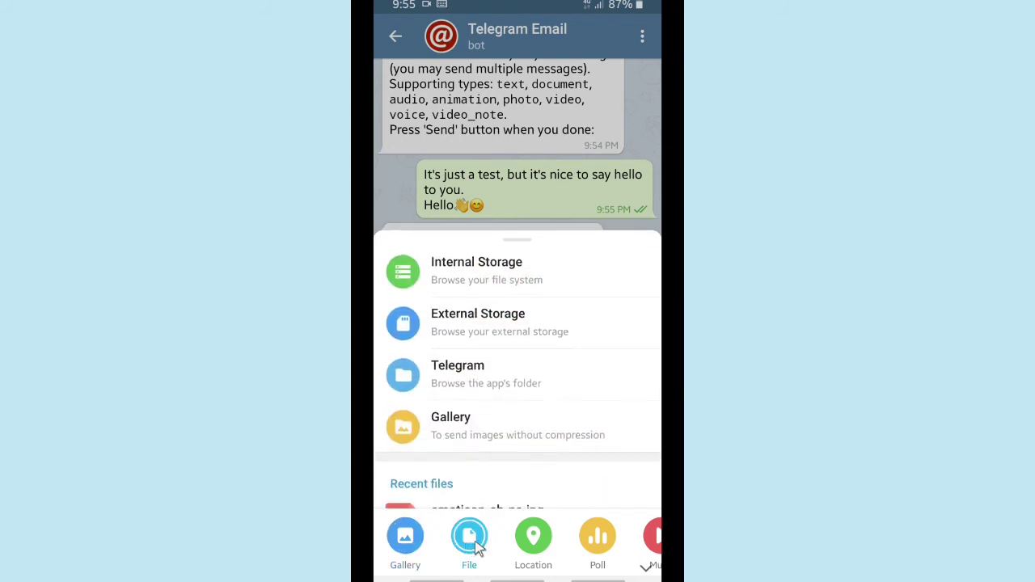
click(533, 535)
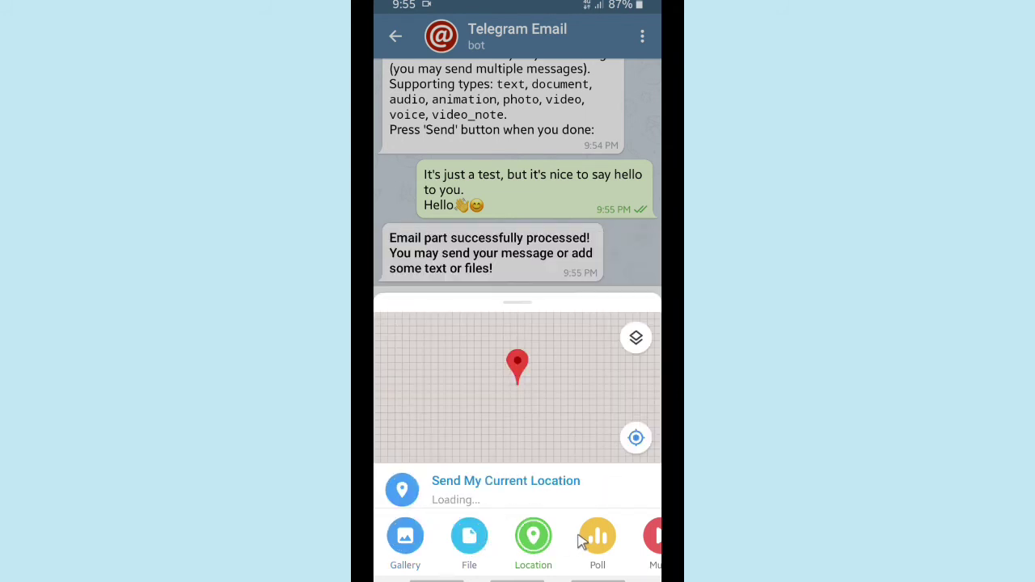
click(595, 538)
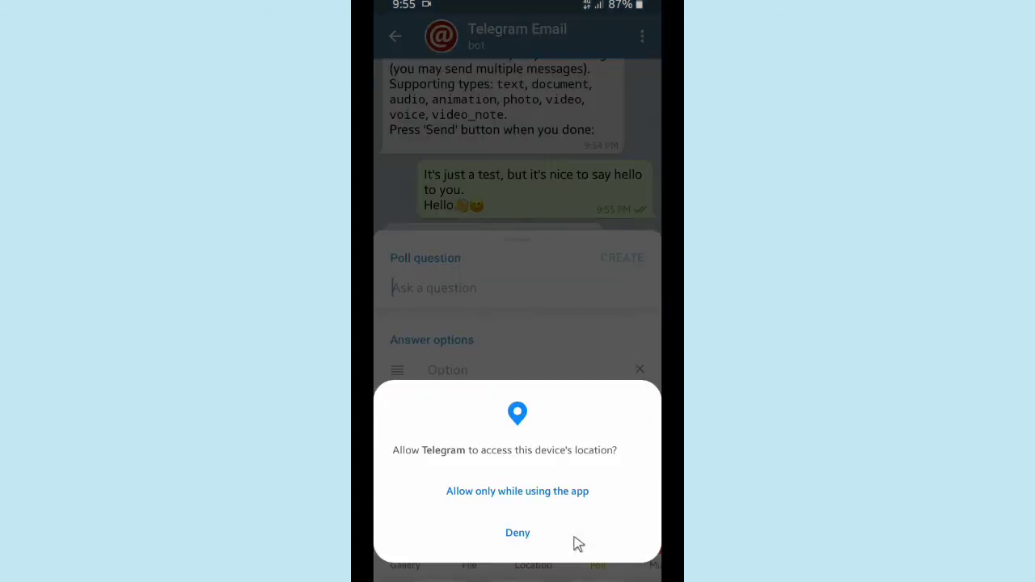
click(561, 491)
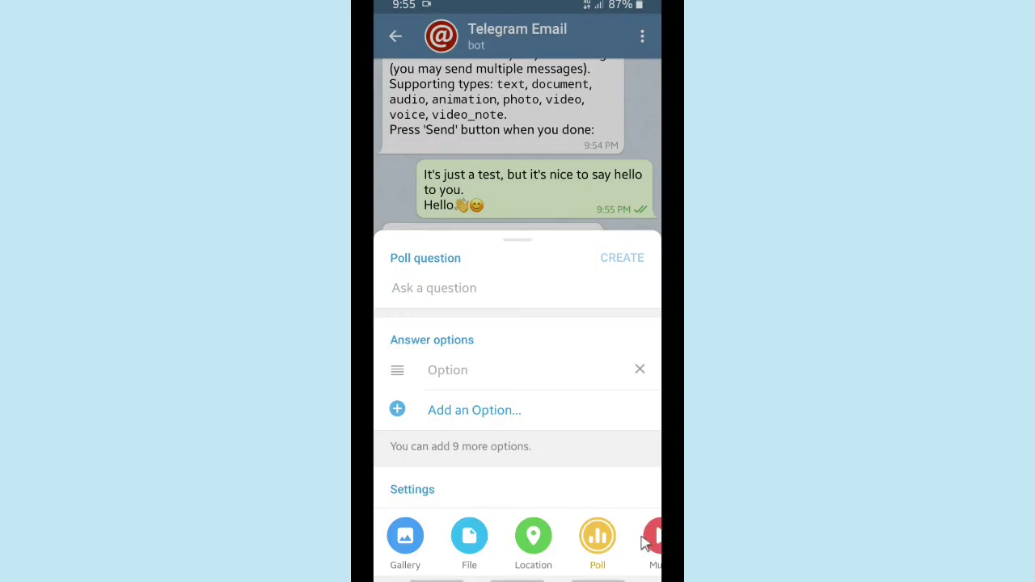
drag(655, 543, 563, 547)
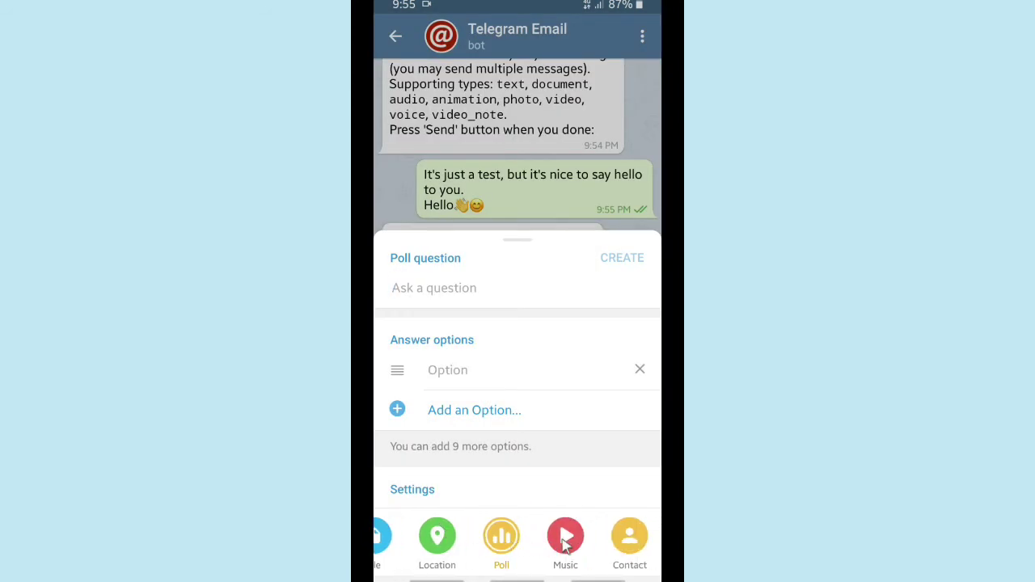
click(565, 546)
- From the Gallery, send the restaurant-interior photo to the Email bot
drag(447, 538, 647, 544)
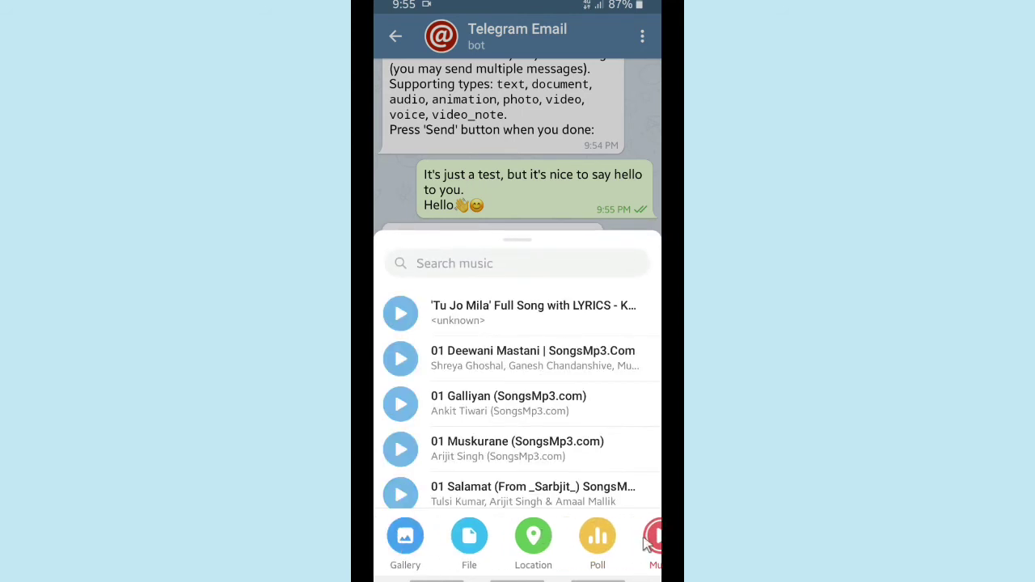
click(409, 536)
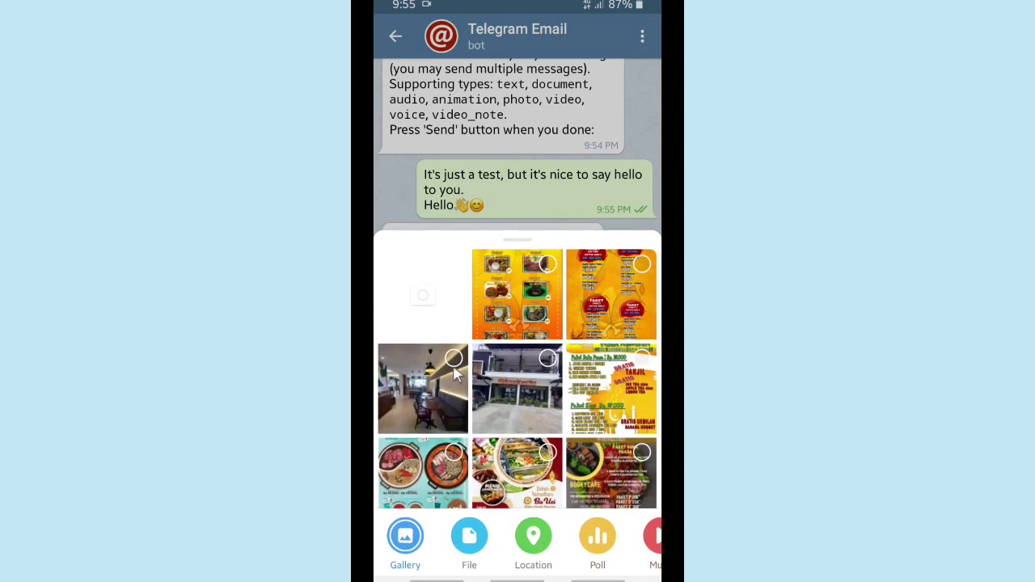
click(454, 358)
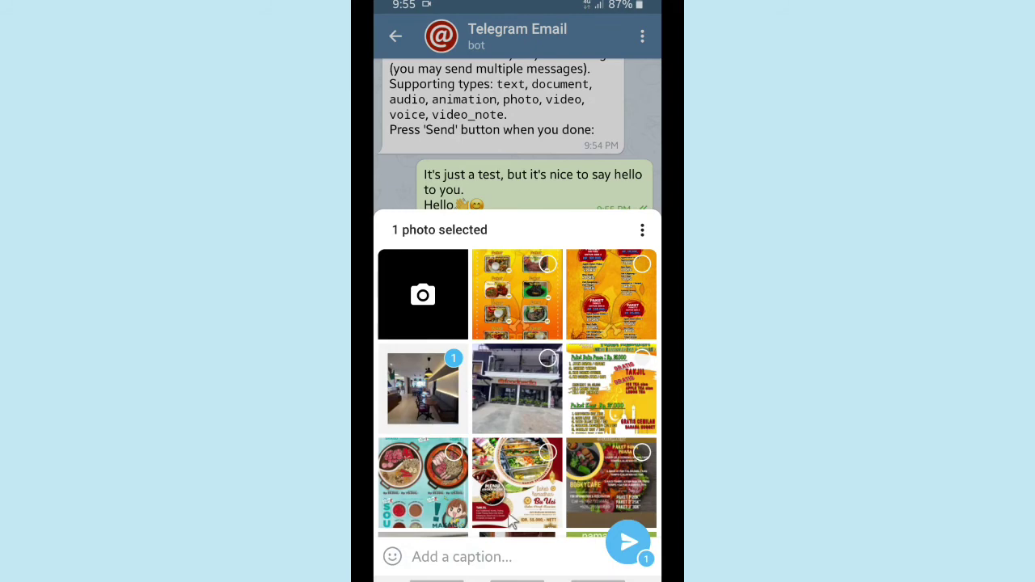
click(629, 547)
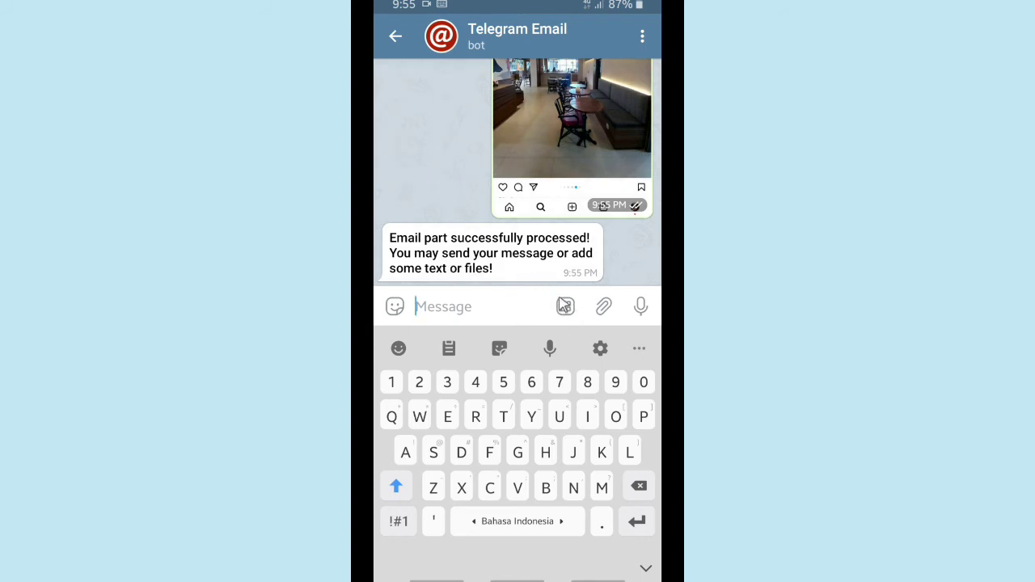
- Send the composed email with the bot's Send Email choice so it reports 'Your Email is Queued!'
click(565, 306)
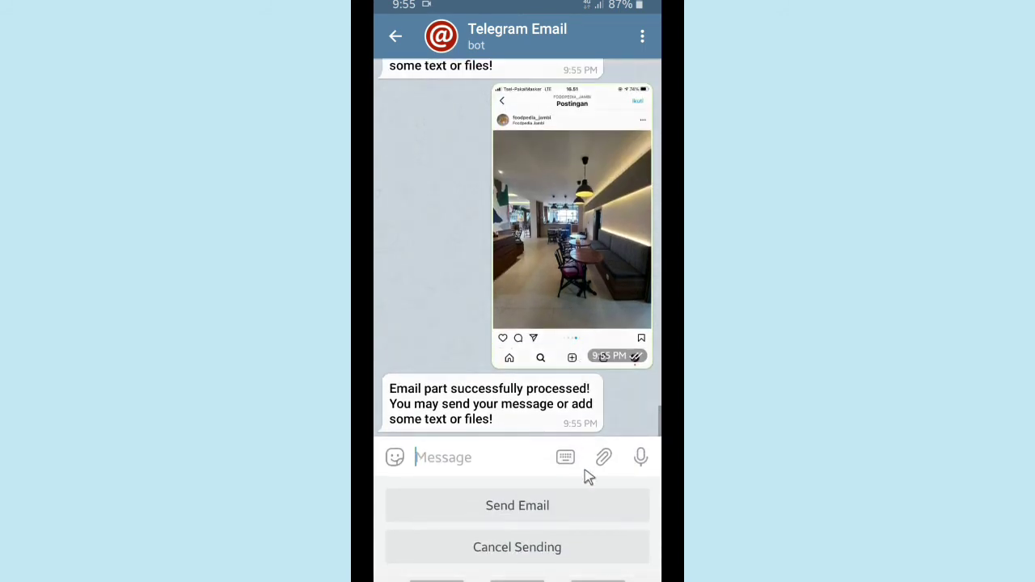
click(498, 510)
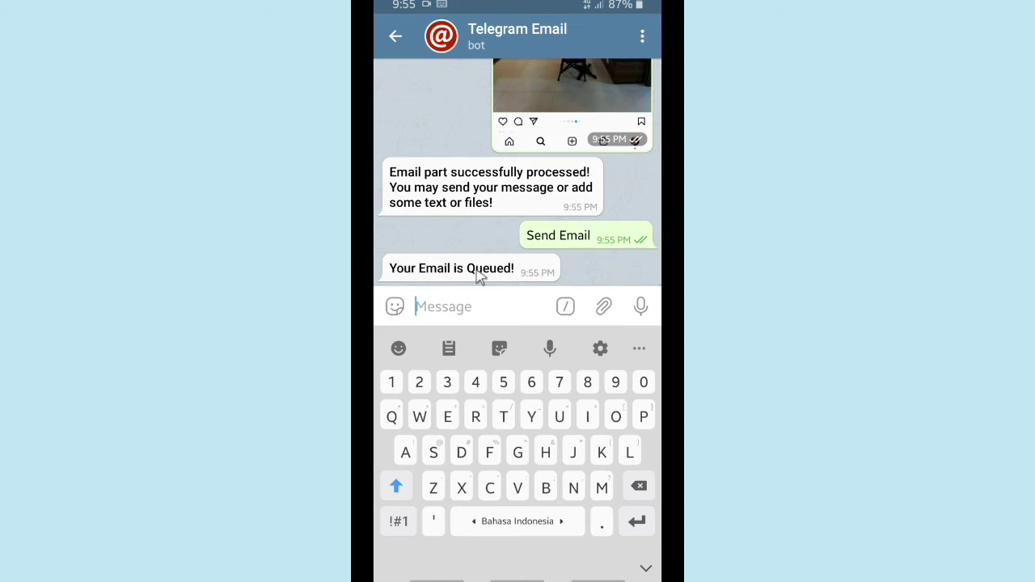
click(572, 263)
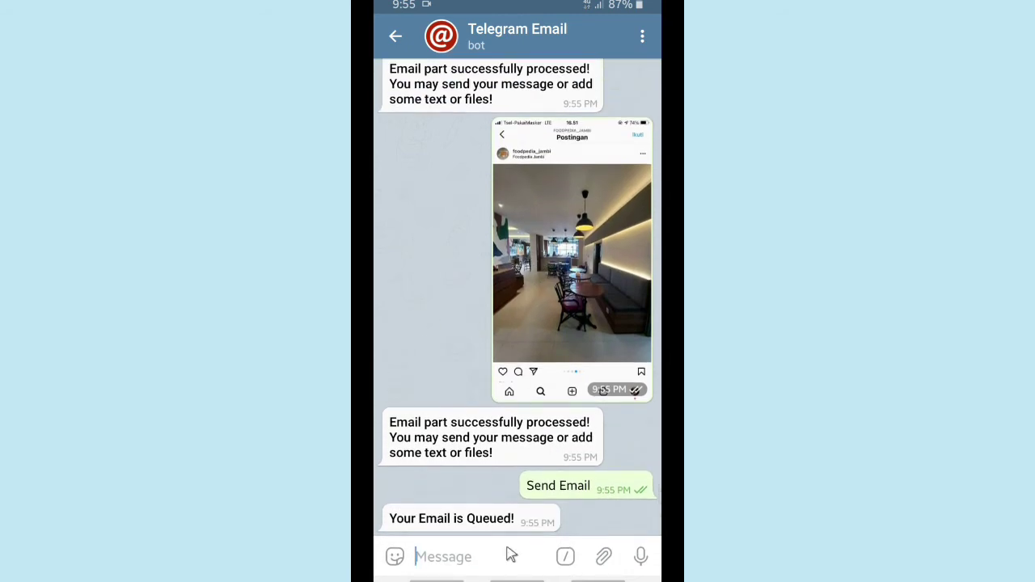
- Scroll through the bot chat to review it, then go to the Android home screen
scroll(525, 481, up, 10)
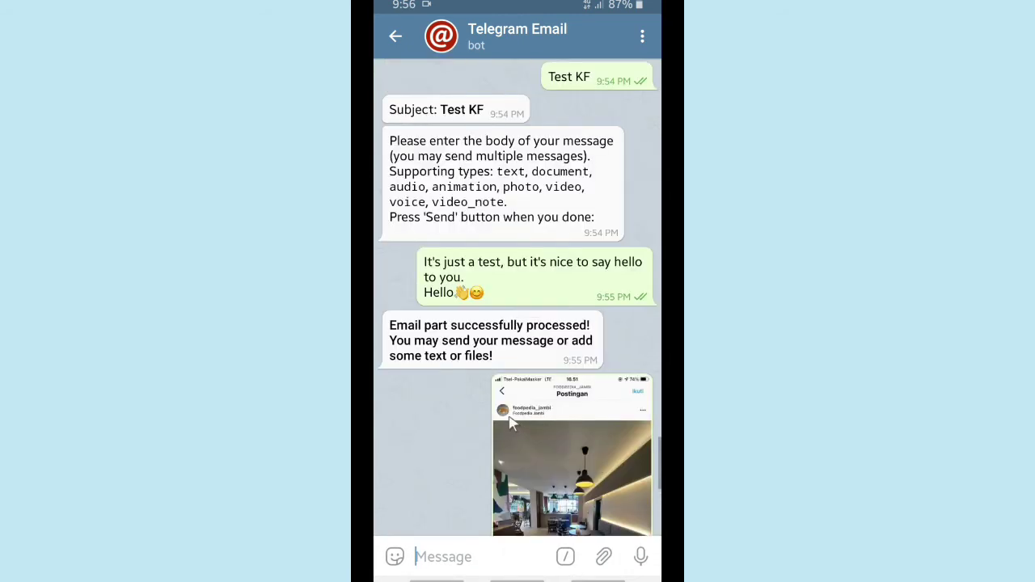
scroll(509, 421, up, 3)
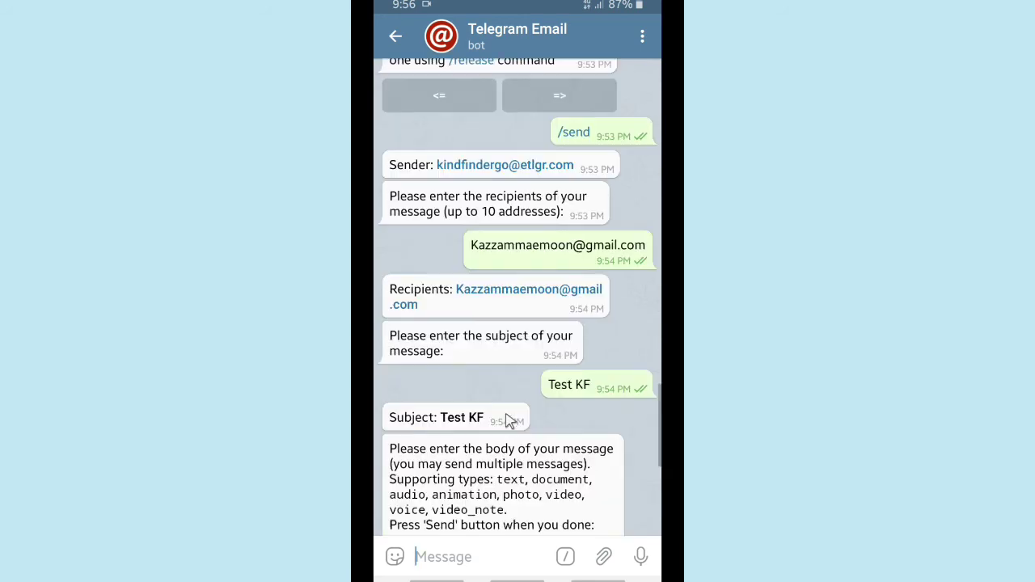
scroll(509, 421, down, 10)
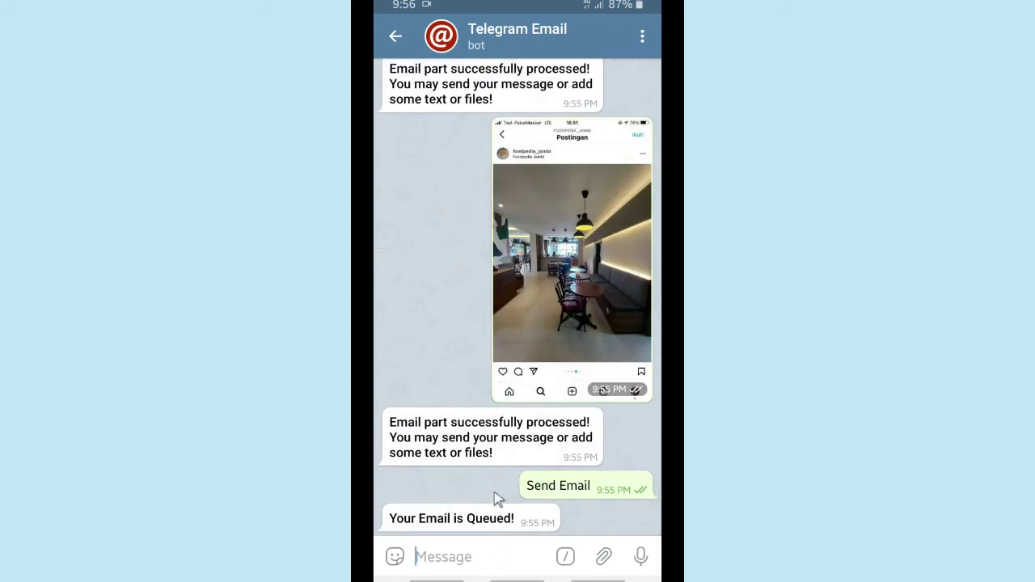
click(518, 578)
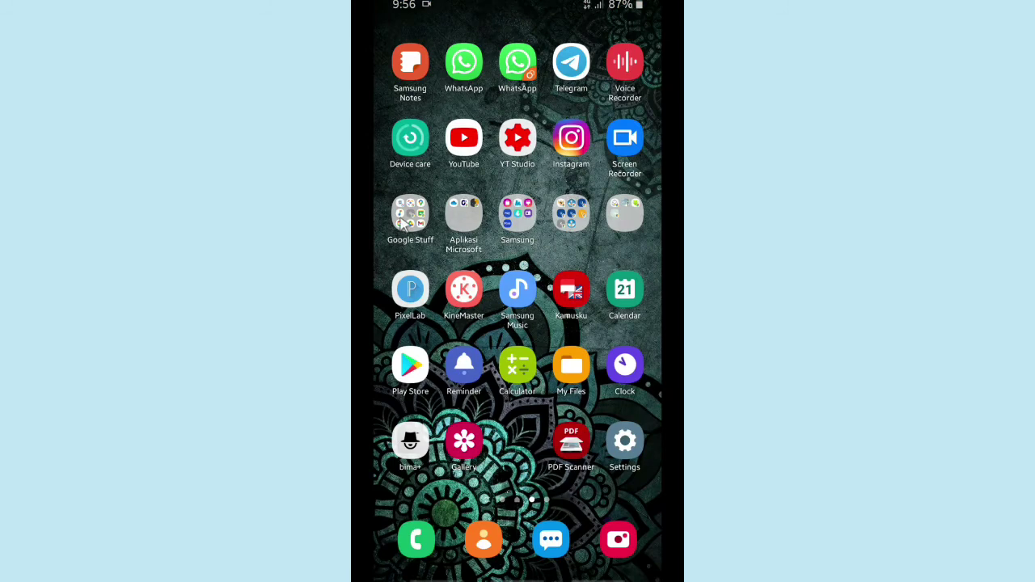
- Launch Gmail from the Google Stuff folder on the home screen
click(403, 225)
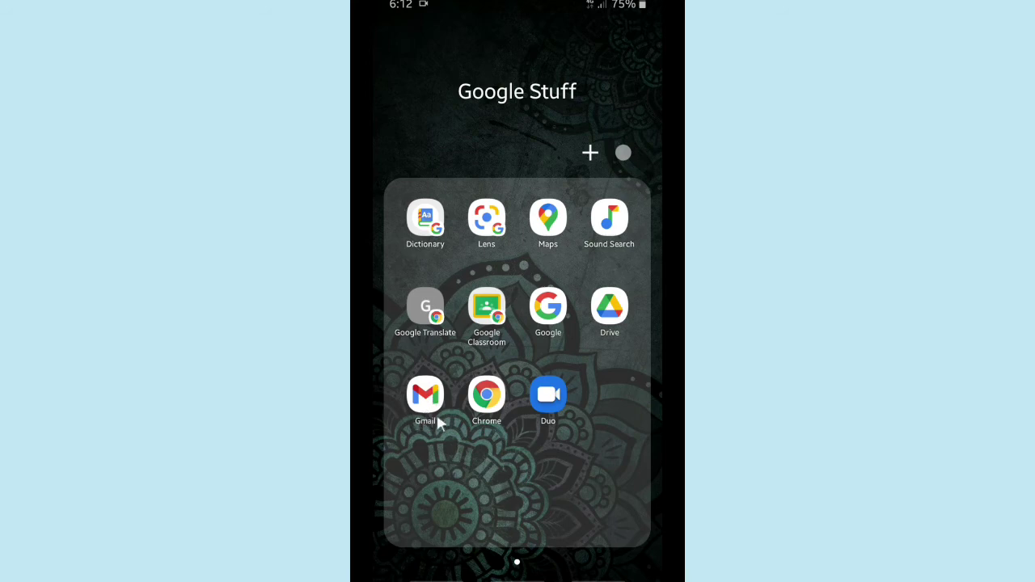
click(425, 395)
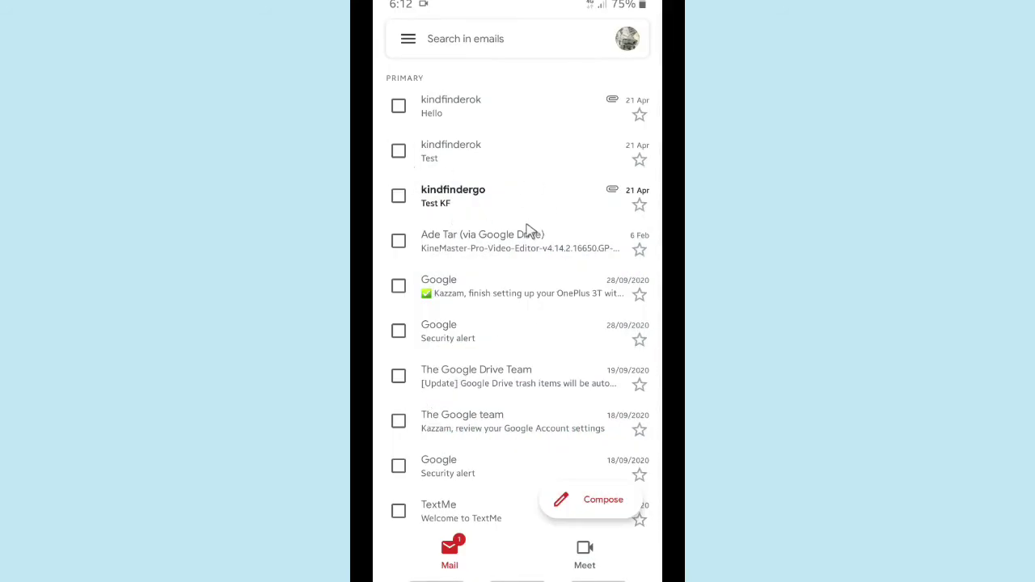
- Open the Test KF email and briefly select its hello body text to check it
click(477, 210)
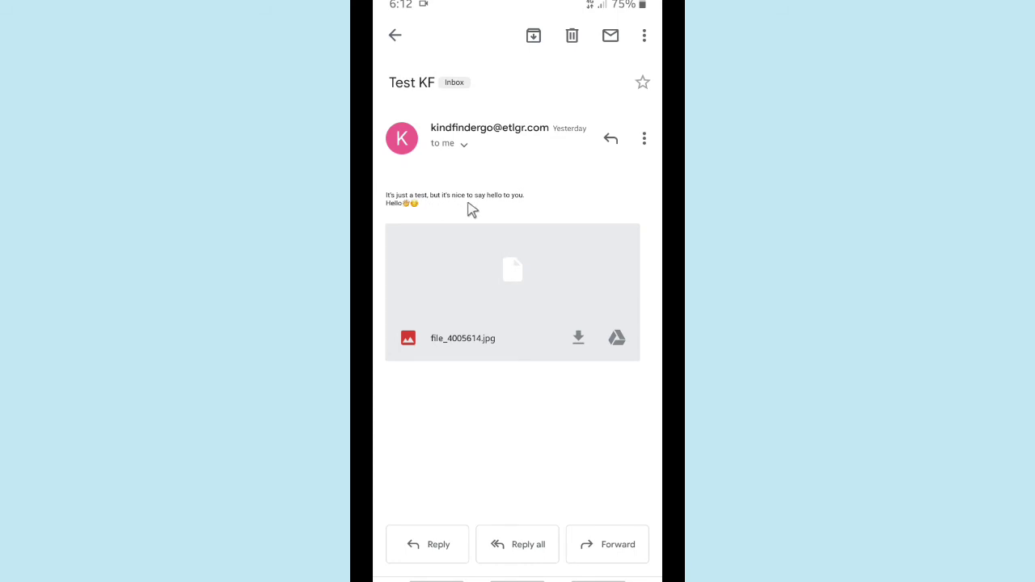
triple_click(548, 199)
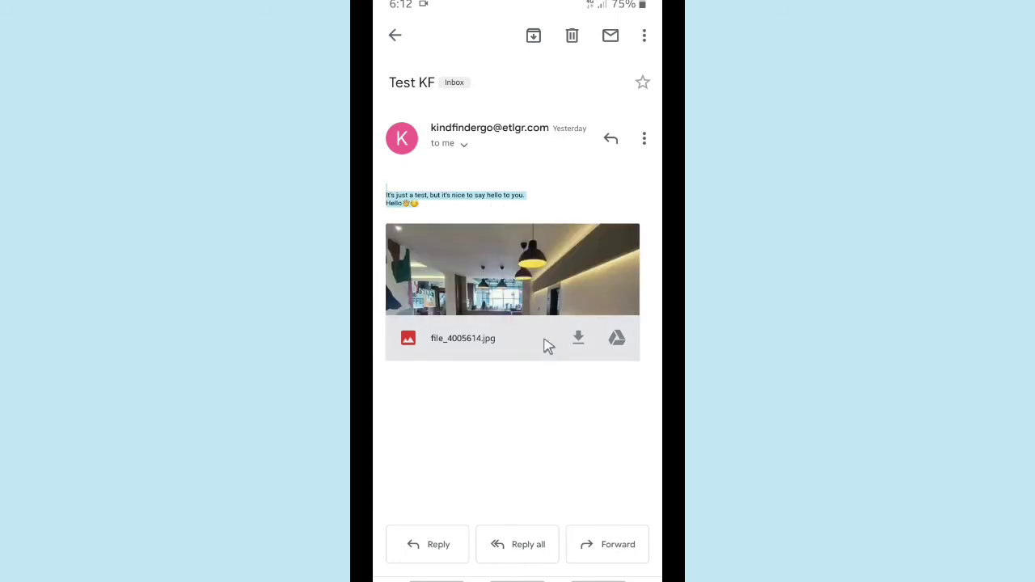
click(591, 192)
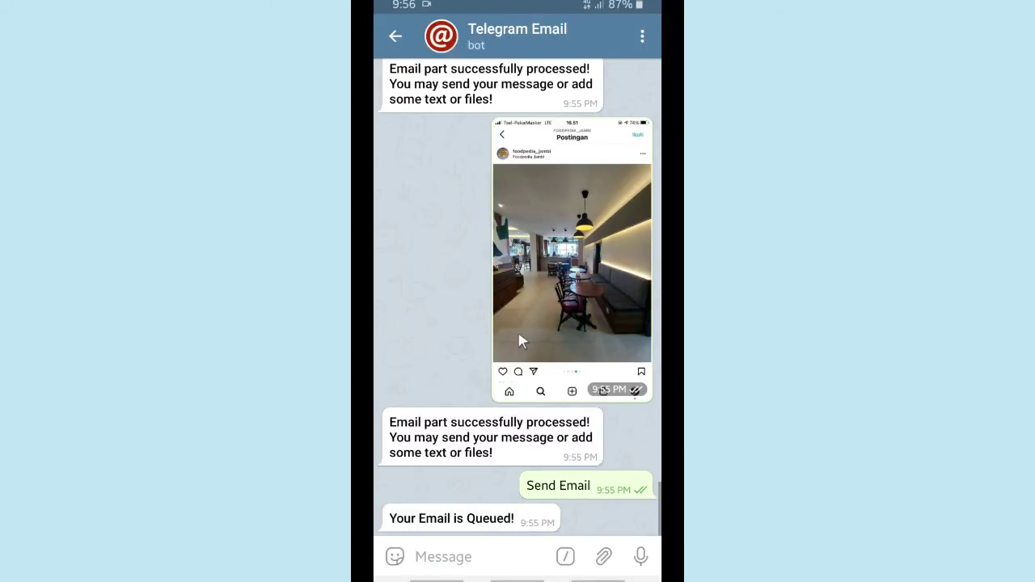
- At the bottom of the bot chat, show the Email bot's commands such as /start, /send and /register
scroll(467, 257, up, 10)
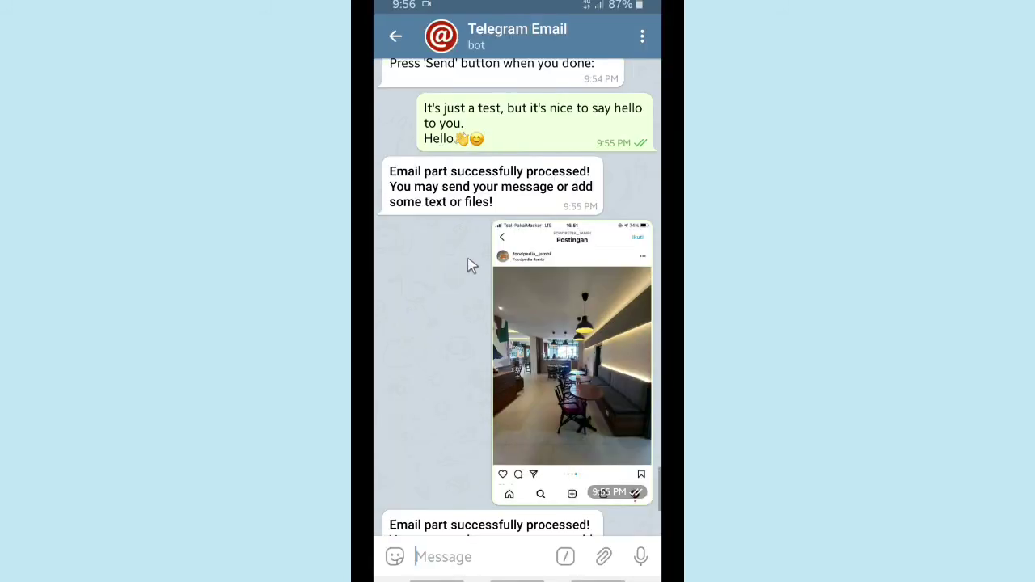
scroll(467, 257, down, 15)
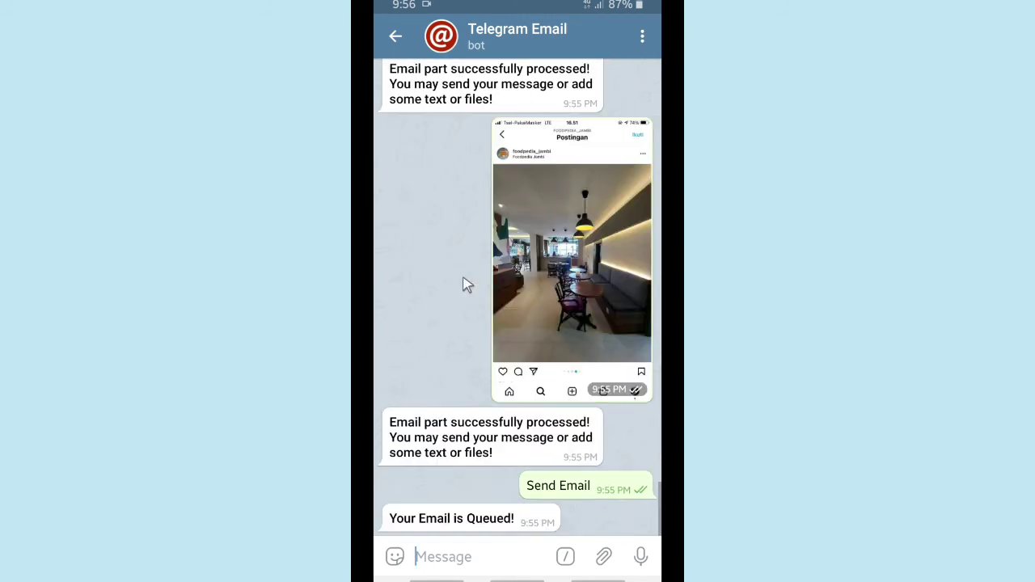
click(565, 557)
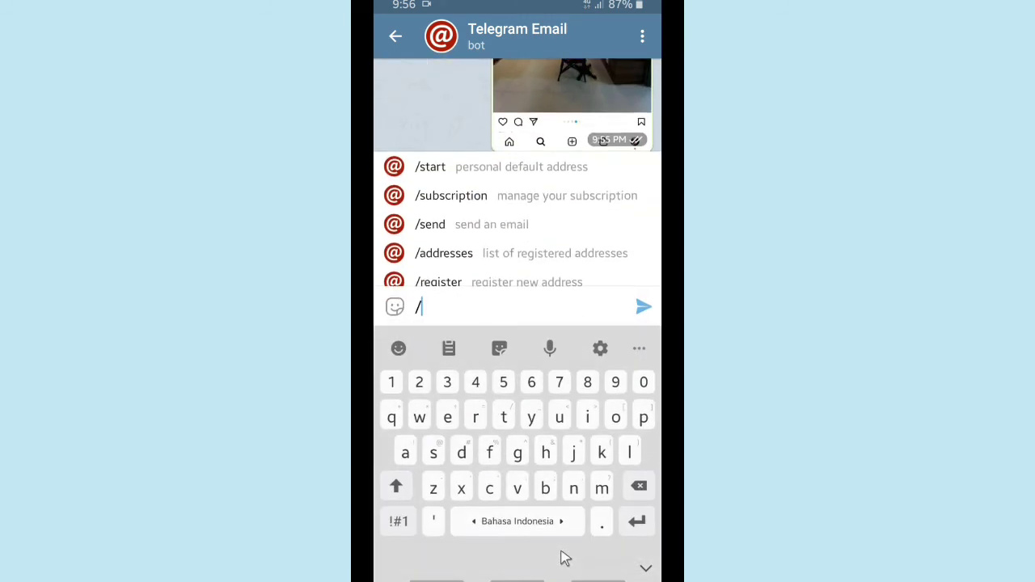